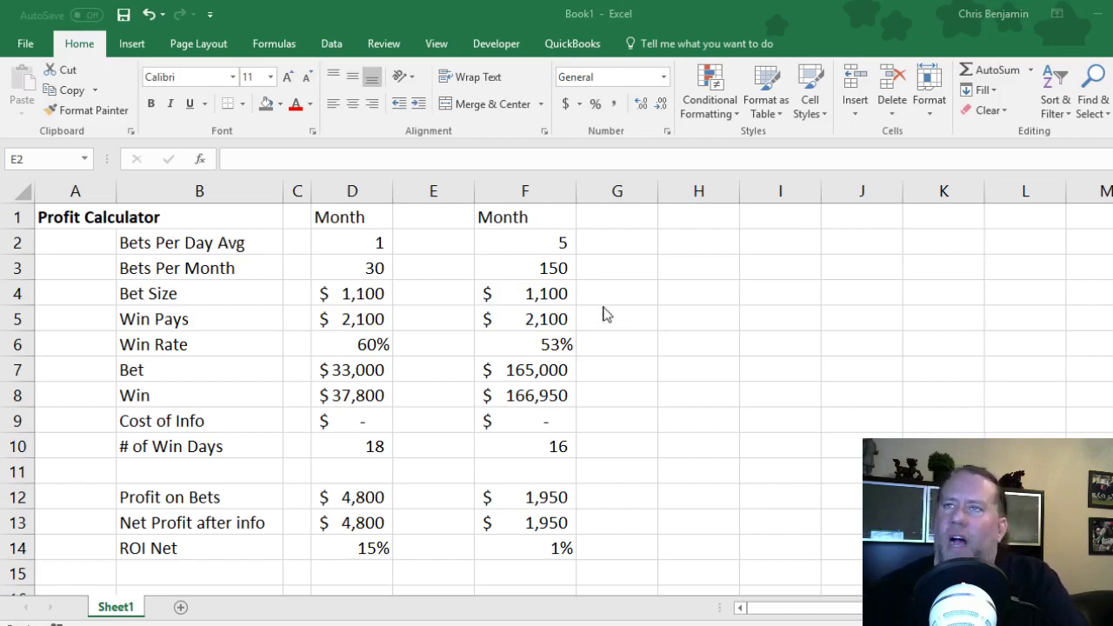
# - Examine the Profit Calculator heading, the first Month column's header and its Bets Per Day Avg entry
pyautogui.click(78, 219)
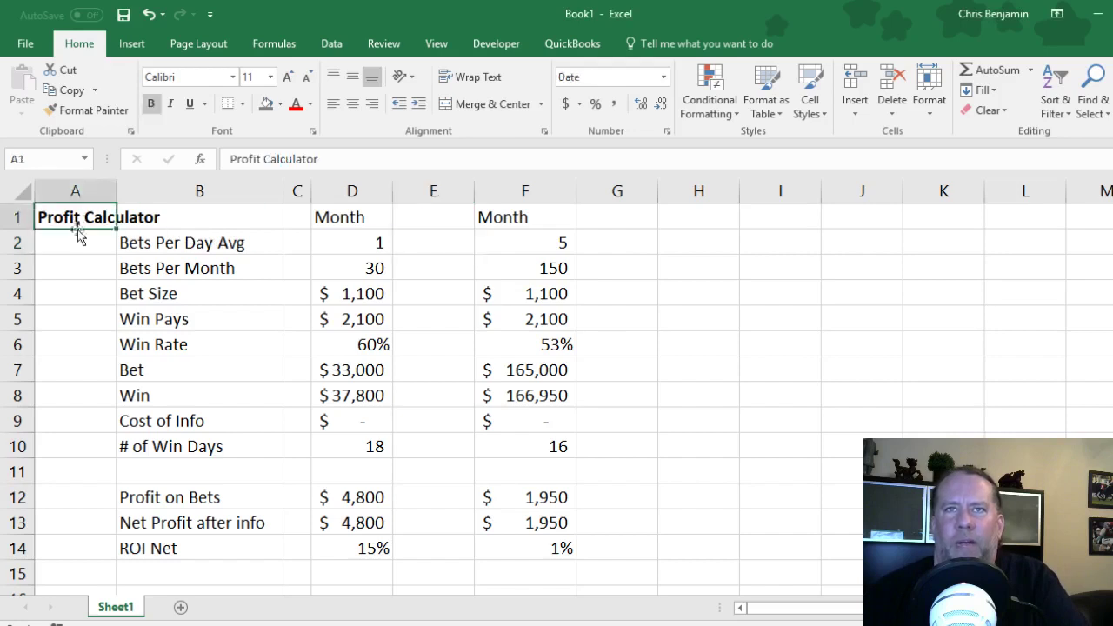
pyautogui.click(346, 220)
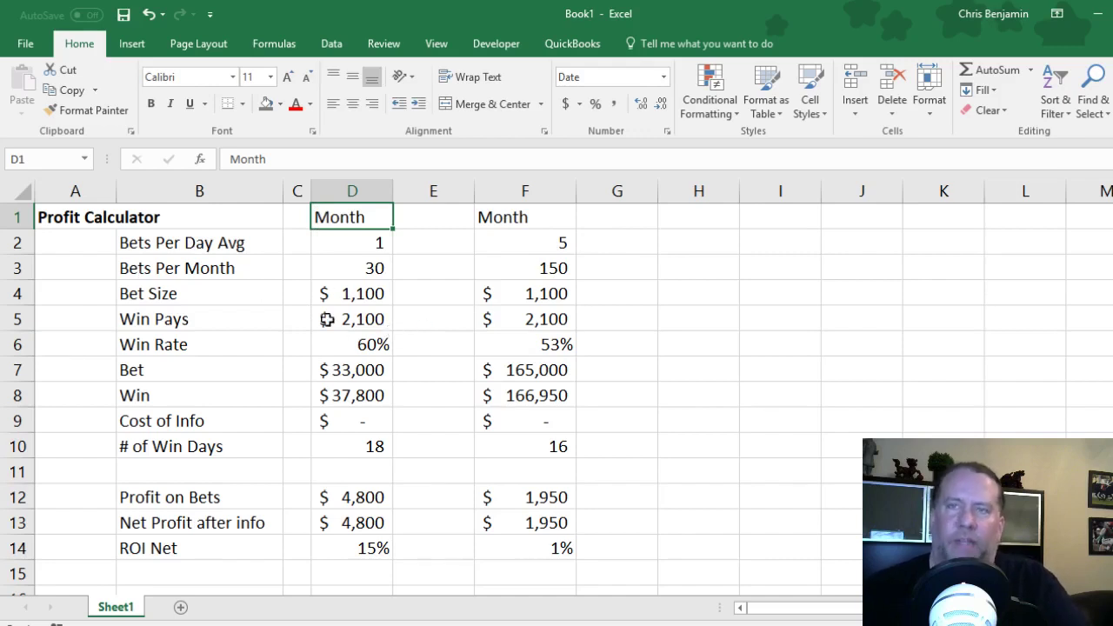
pyautogui.click(331, 249)
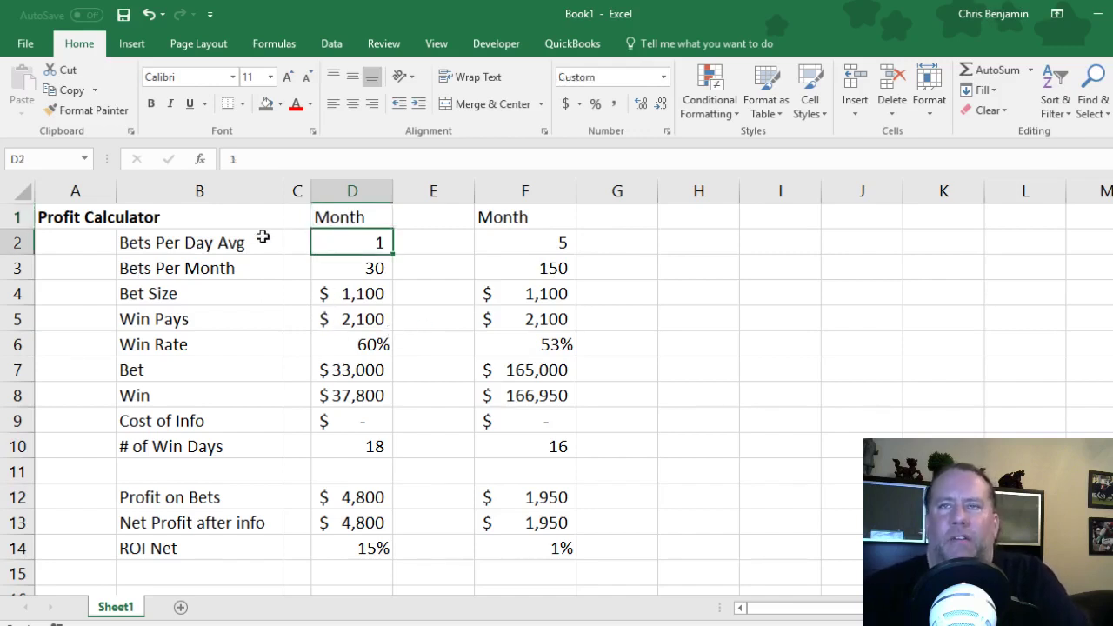
pyautogui.click(209, 238)
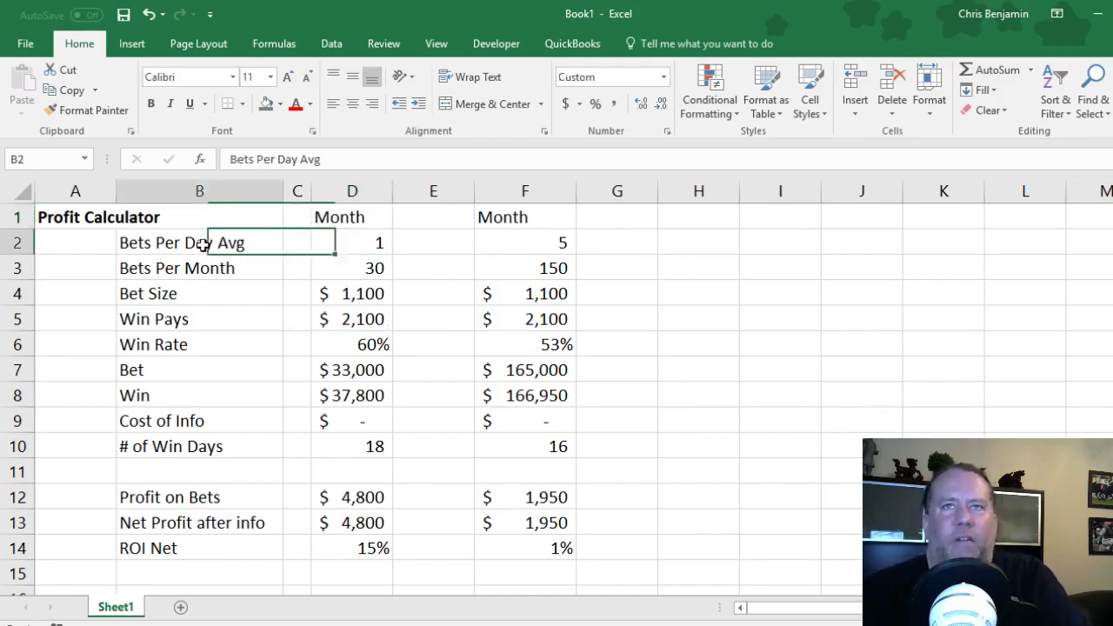
pyautogui.click(361, 242)
pyautogui.click(350, 216)
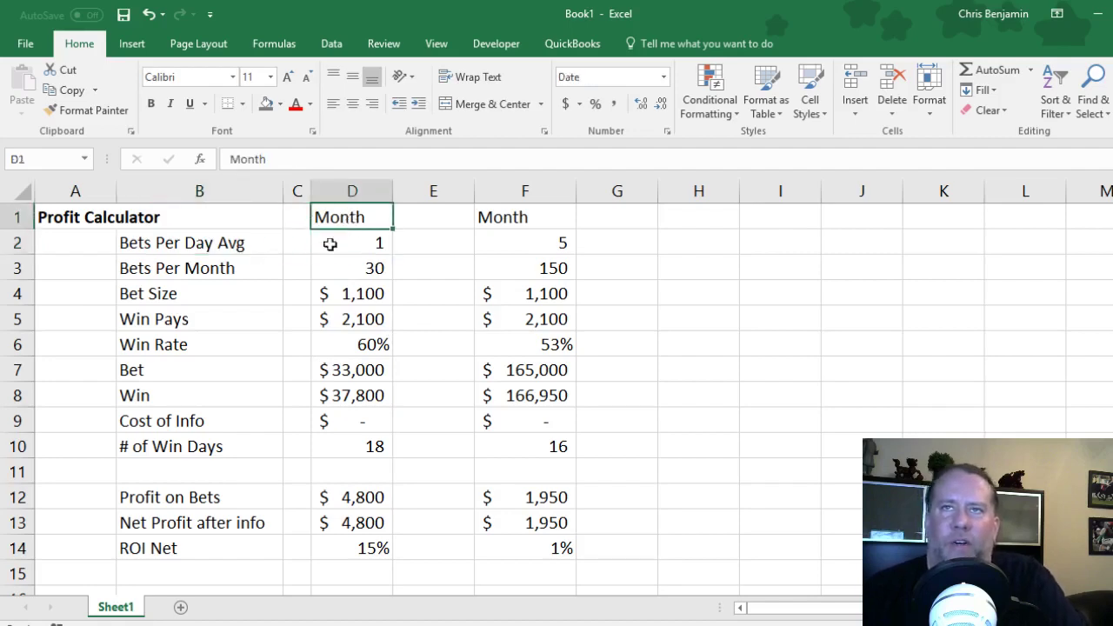
pyautogui.click(224, 245)
pyautogui.click(339, 239)
pyautogui.click(223, 243)
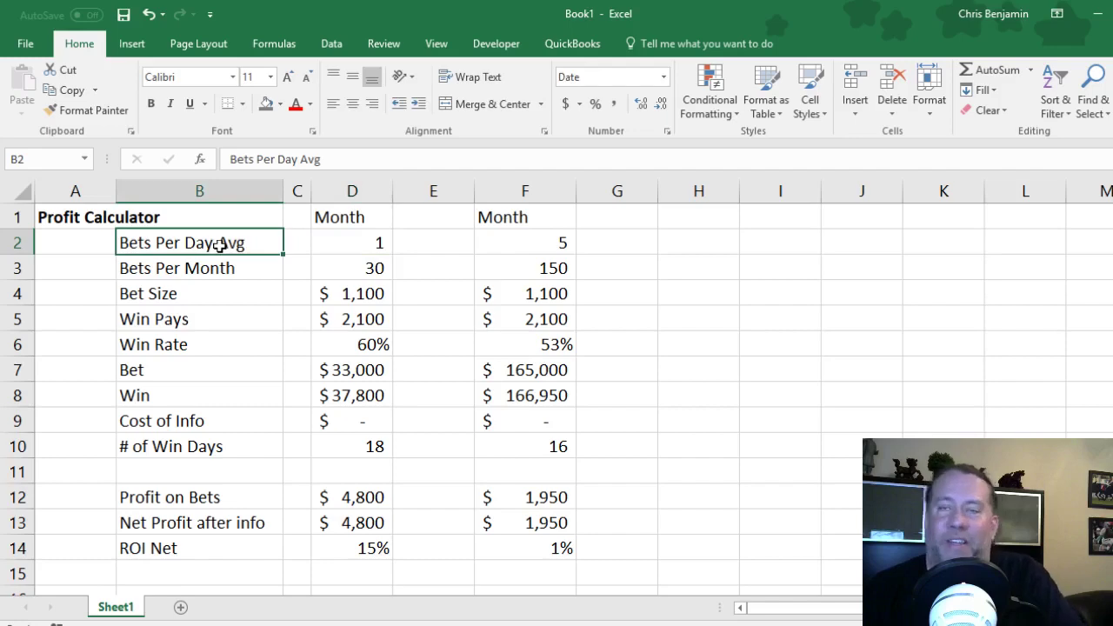
pyautogui.write('f')
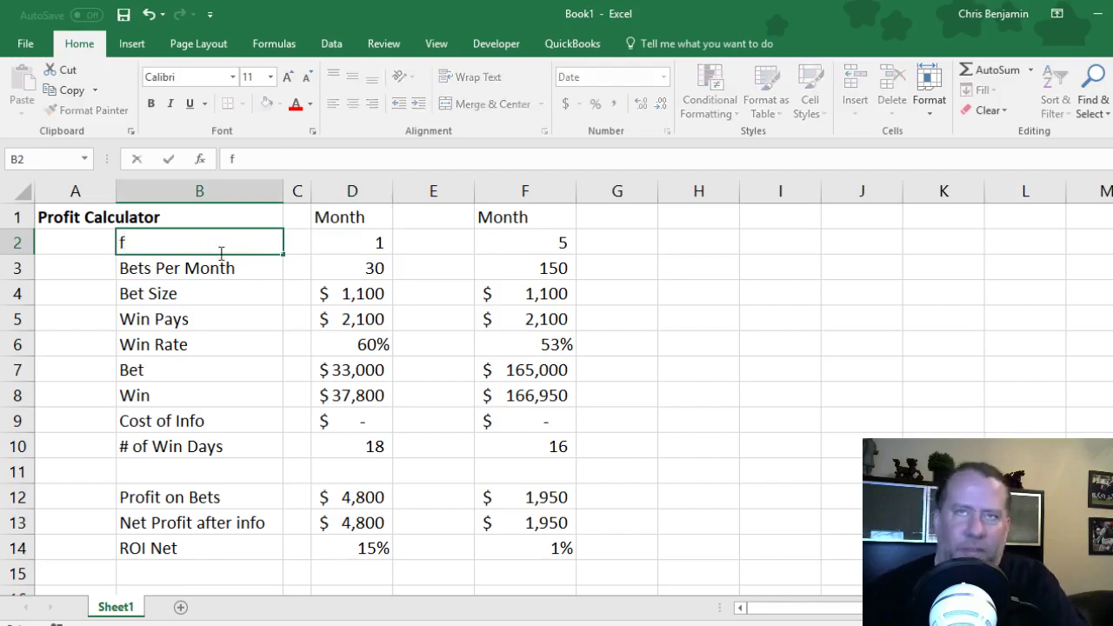
pyautogui.press('Escape')
# - Inspect the Bets Per Month, Bet Size and Win Pays entries and formulas in the first Month column
pyautogui.click(240, 270)
pyautogui.click(361, 272)
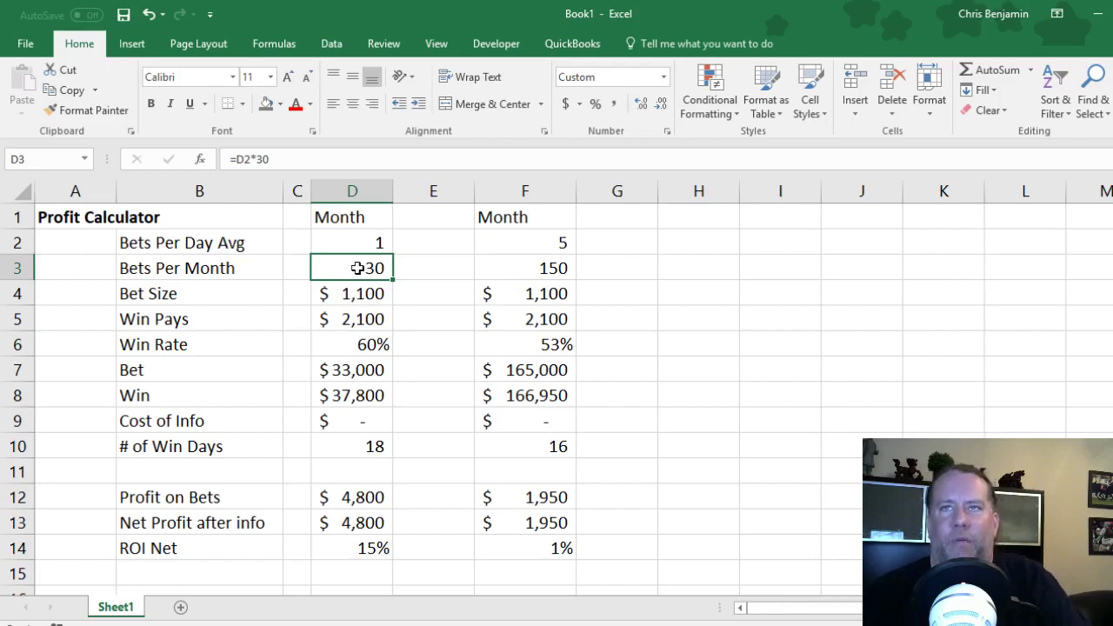
pyautogui.click(310, 154)
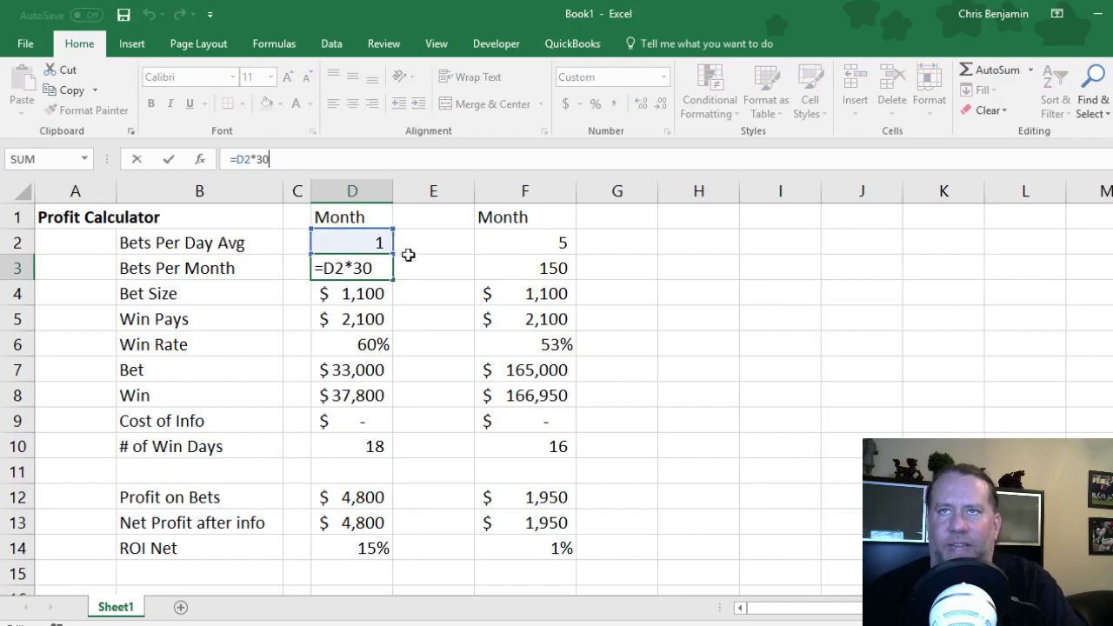
pyautogui.hotkey('ctrl', 'Return')
pyautogui.click(369, 293)
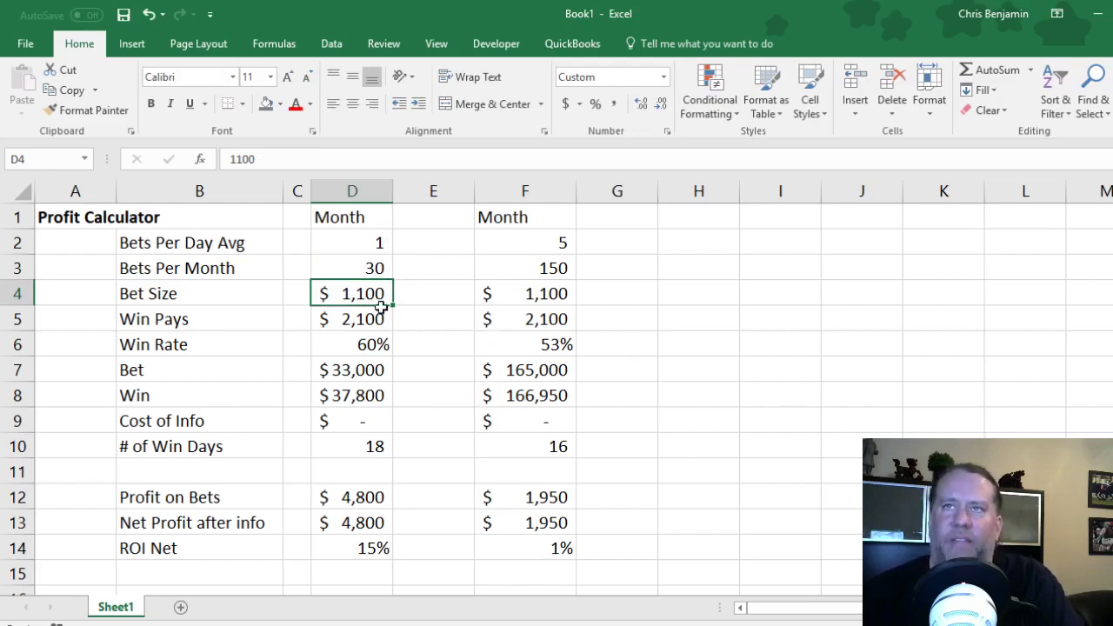
pyautogui.click(357, 337)
pyautogui.click(354, 296)
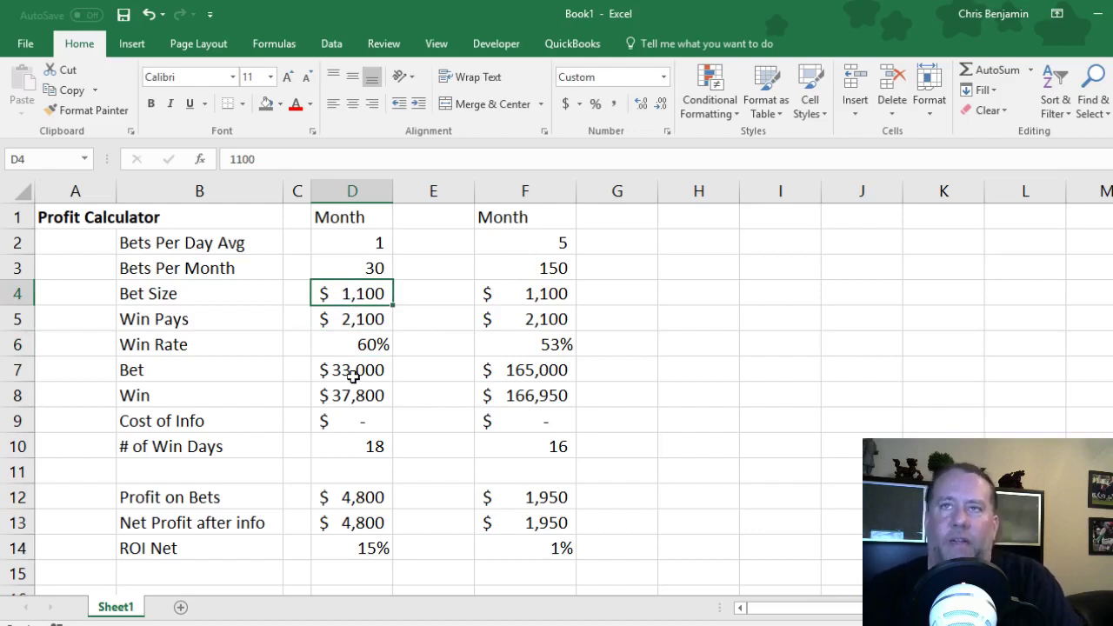
pyautogui.click(227, 319)
pyautogui.click(330, 323)
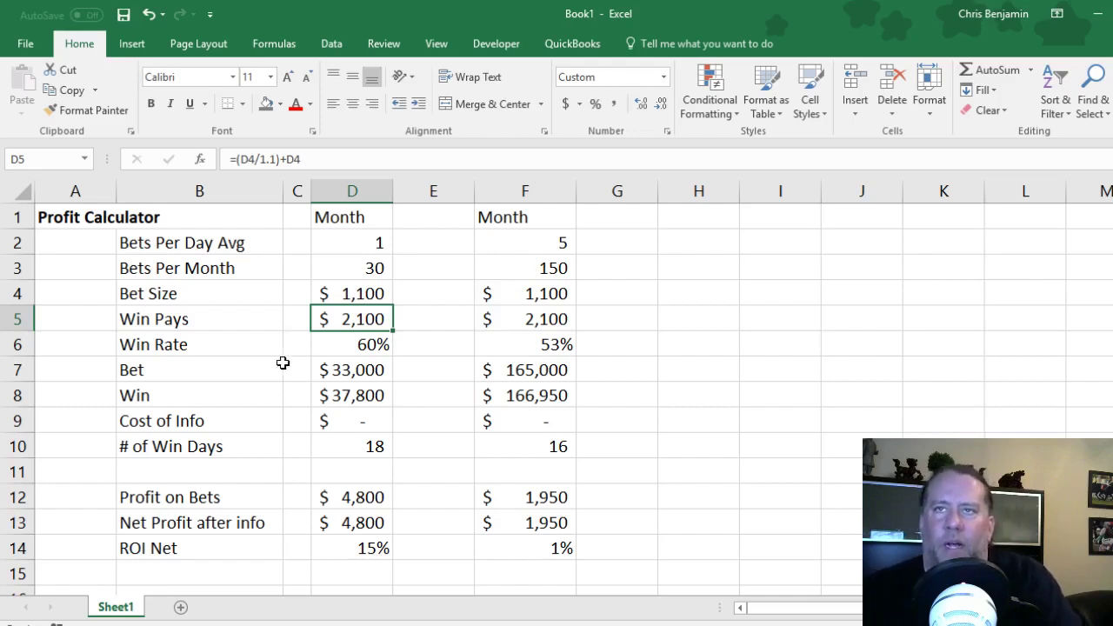
# - Inspect the first Month column's Win Rate, Bet and Win cells, tracing which cells the Win formula uses
pyautogui.click(351, 364)
pyautogui.click(349, 342)
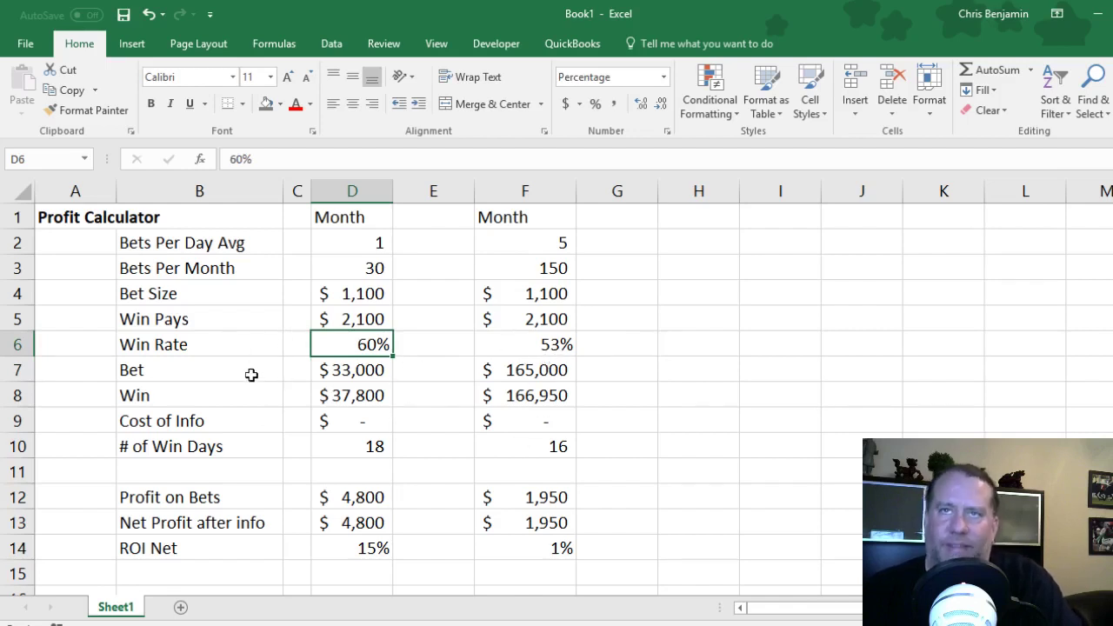
pyautogui.click(159, 365)
pyautogui.click(352, 342)
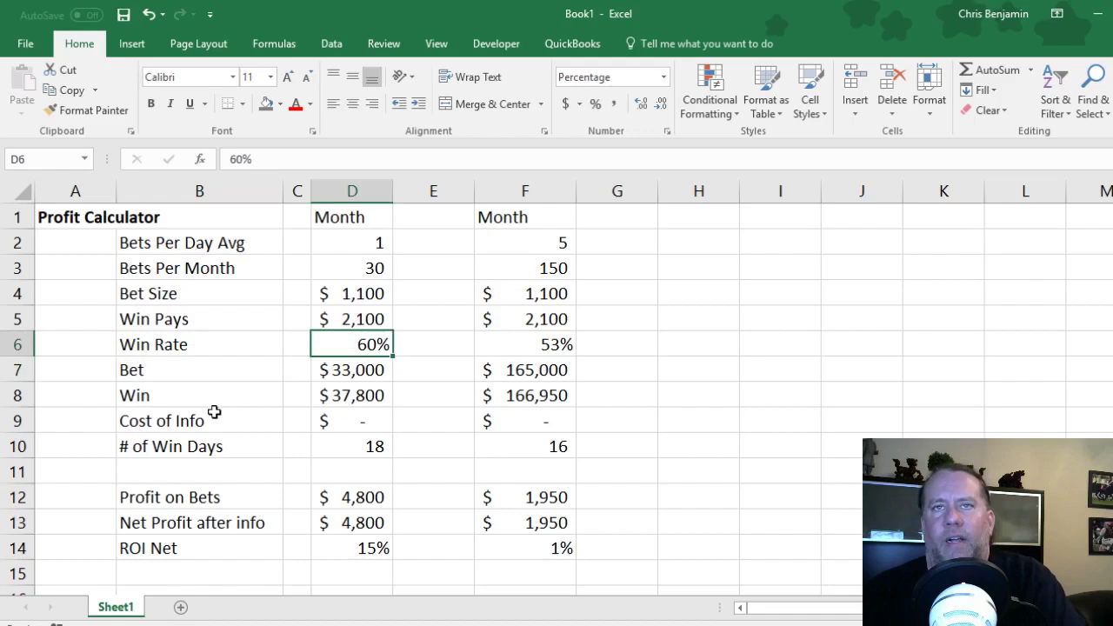
pyautogui.click(206, 387)
pyautogui.click(330, 371)
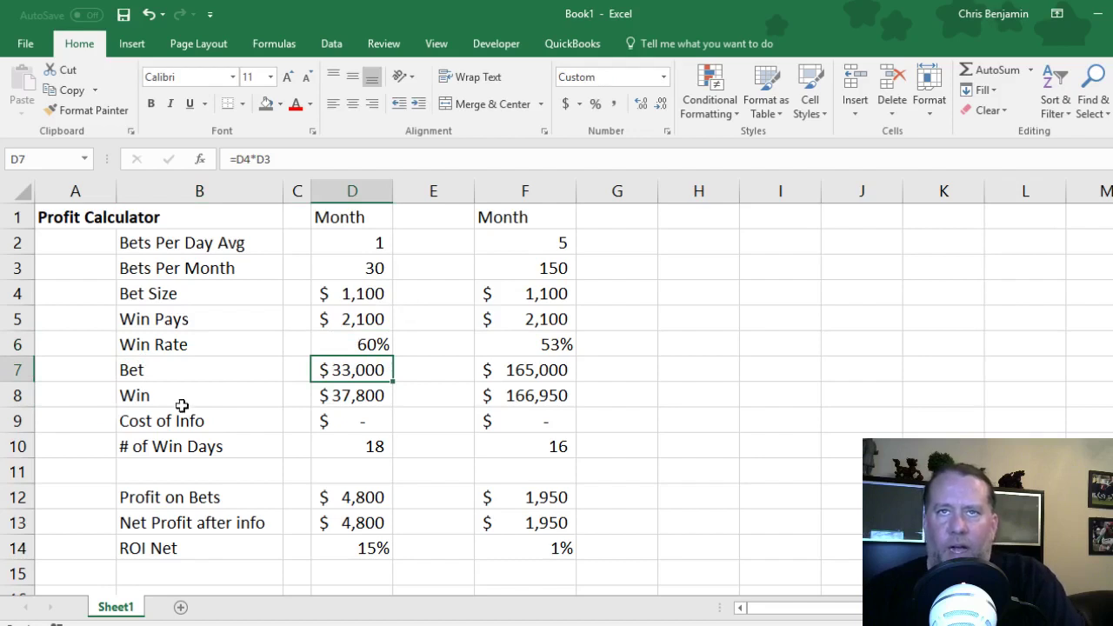
pyautogui.click(337, 396)
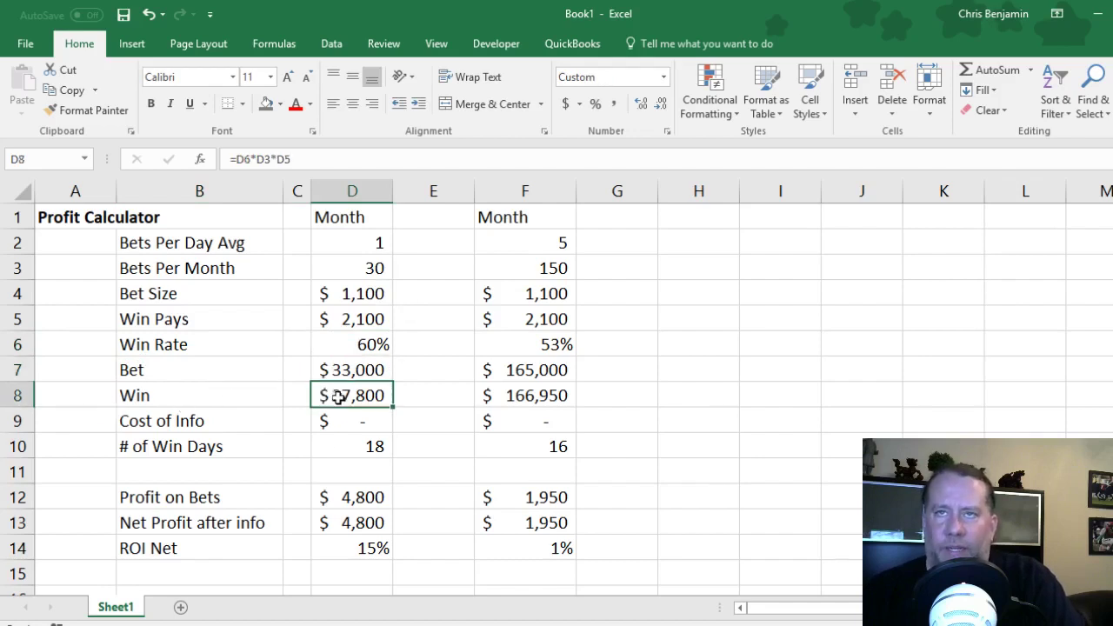
pyautogui.click(366, 318)
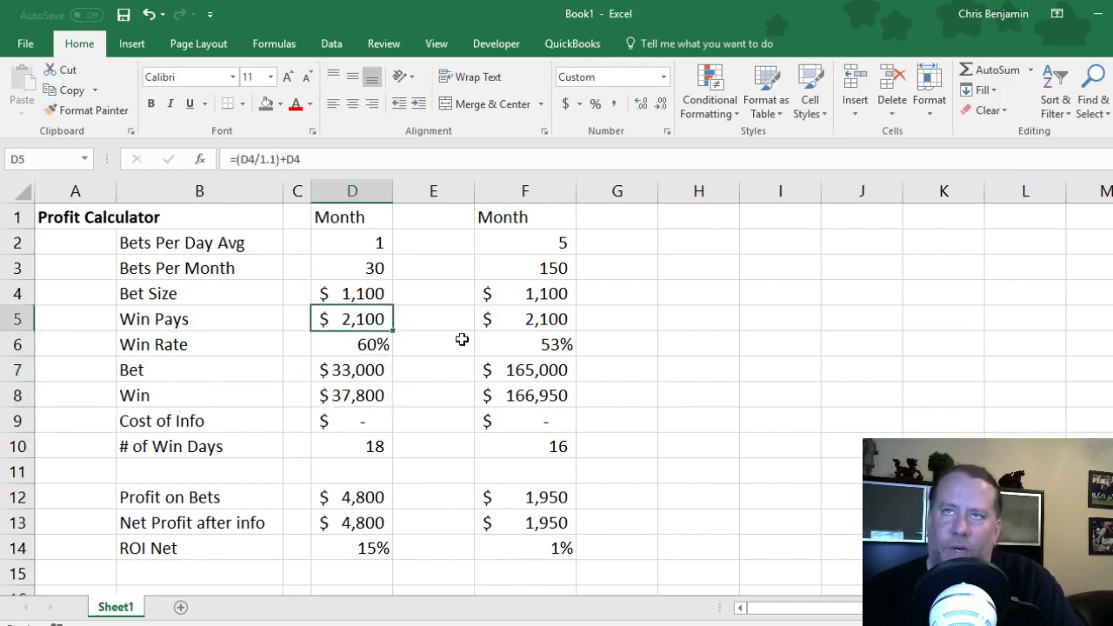
pyautogui.press('F2')
pyautogui.press('Escape')
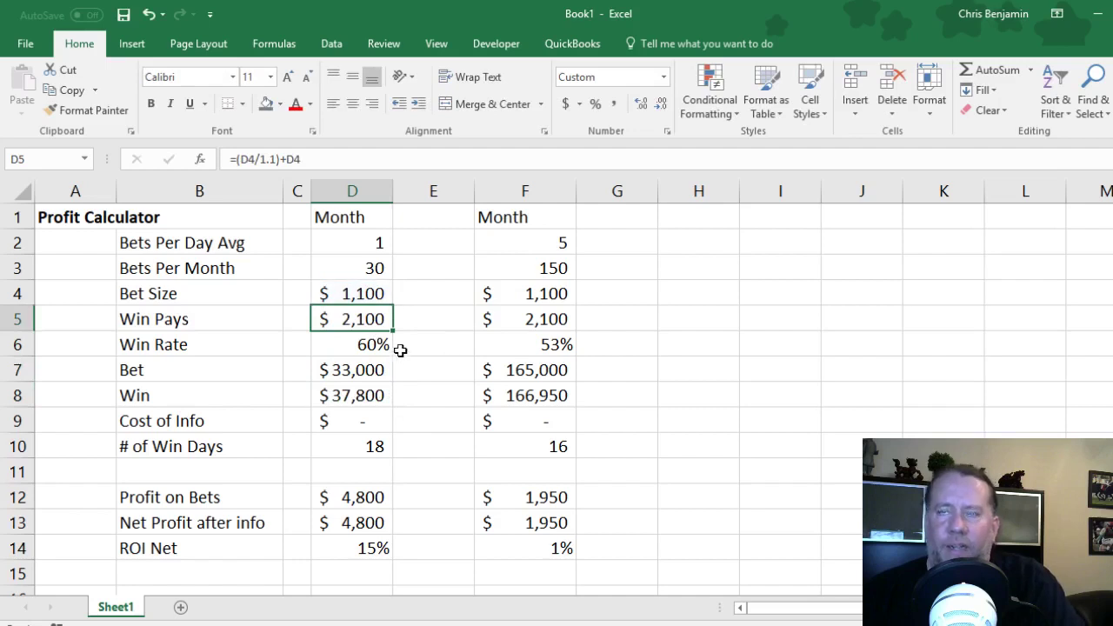
pyautogui.doubleClick(372, 394)
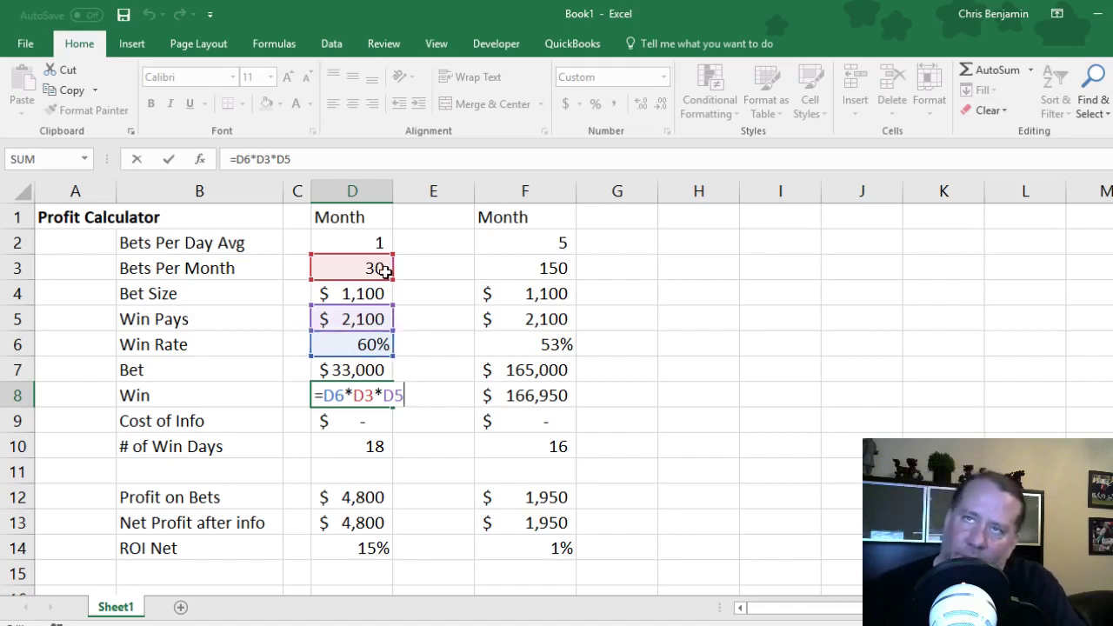
pyautogui.hotkey('ctrl', 'Return')
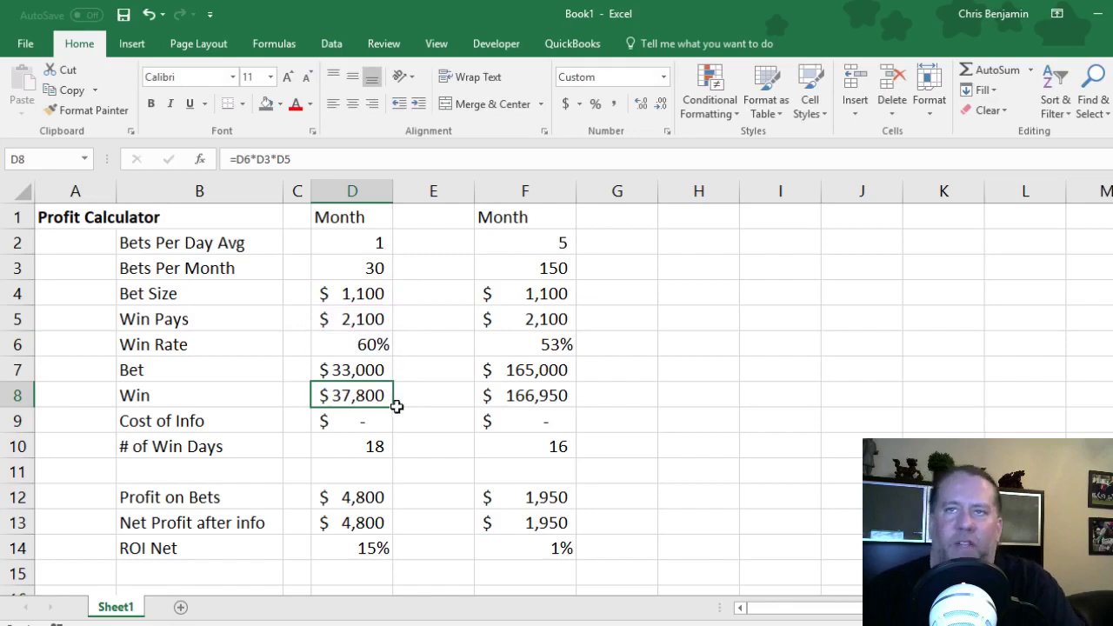
# - Enter 0 as the Cost of Info in the first Month column
pyautogui.click(205, 428)
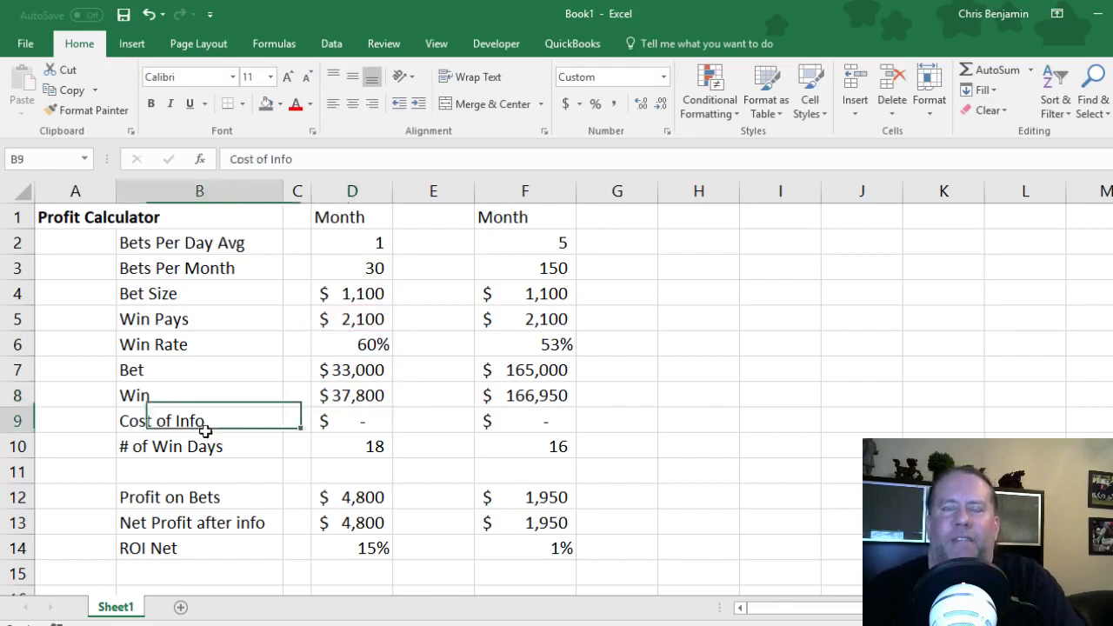
pyautogui.press('Right')
pyautogui.press('Right')
pyautogui.press('Left')
pyautogui.press('Left')
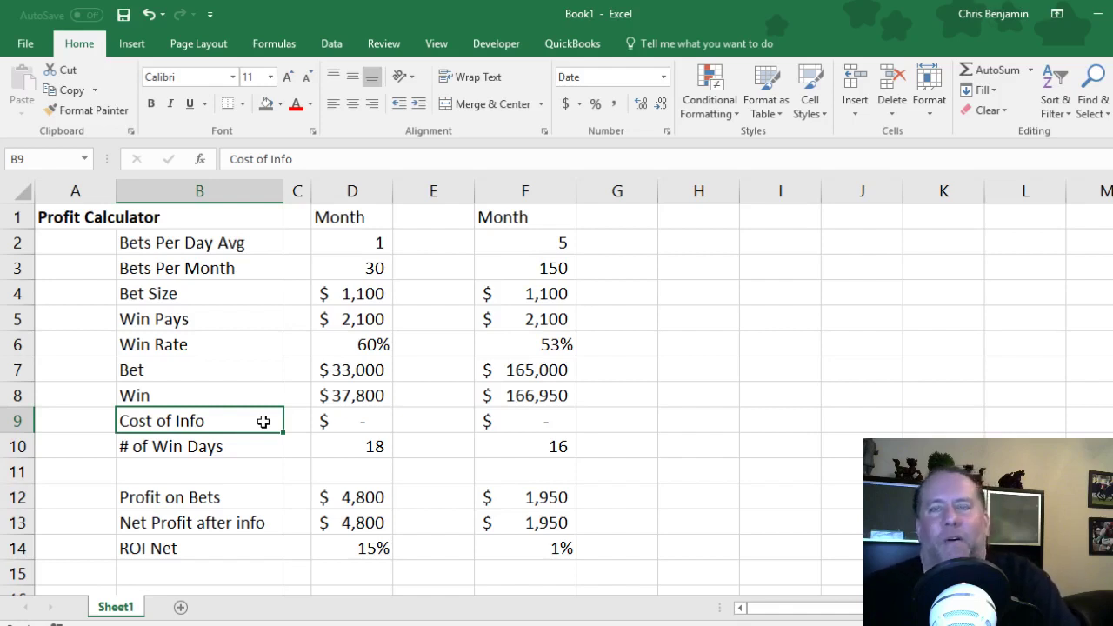
pyautogui.click(356, 420)
pyautogui.write('0')
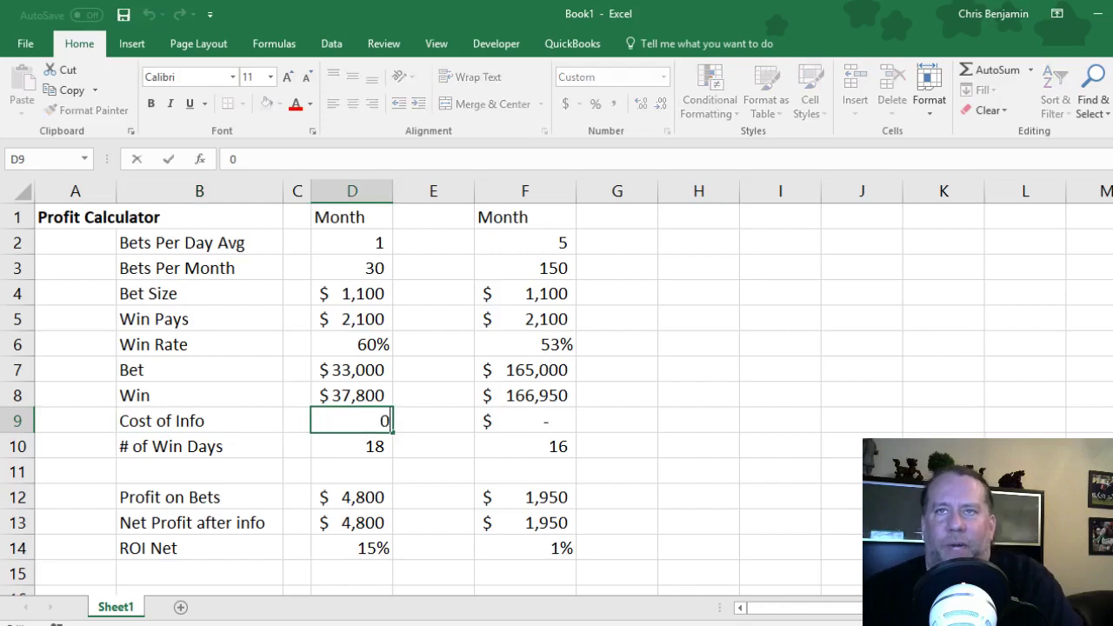
pyautogui.hotkey('ctrl', 'Return')
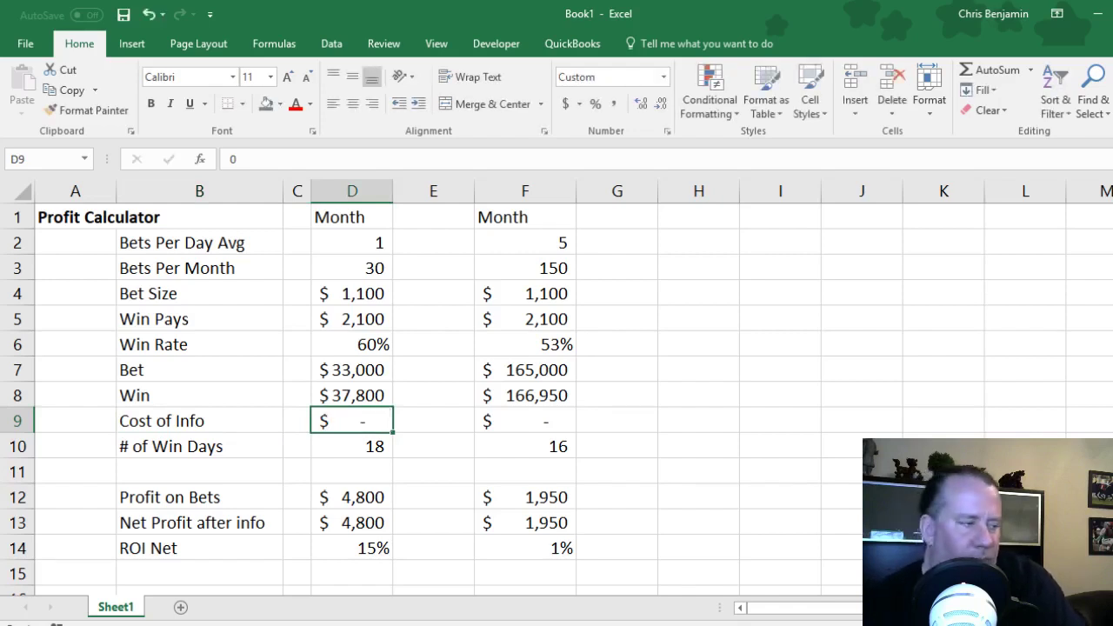
# - Set the Cost of Info in the first Month column to 250
pyautogui.write('250')
pyautogui.press('Return')
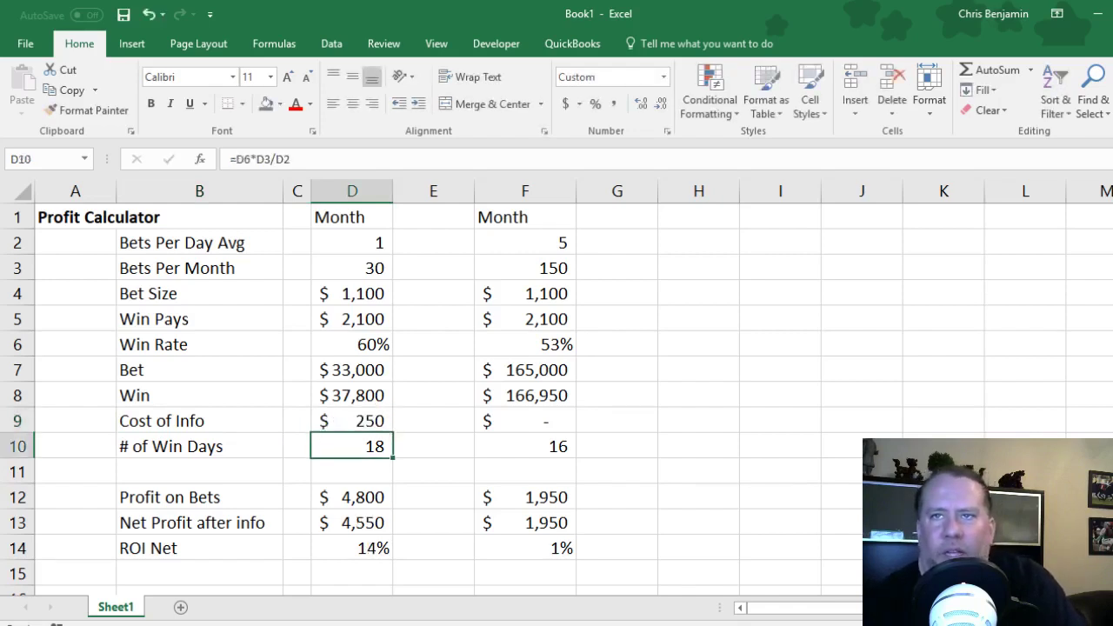
pyautogui.click(352, 420)
pyautogui.click(351, 445)
pyautogui.click(351, 420)
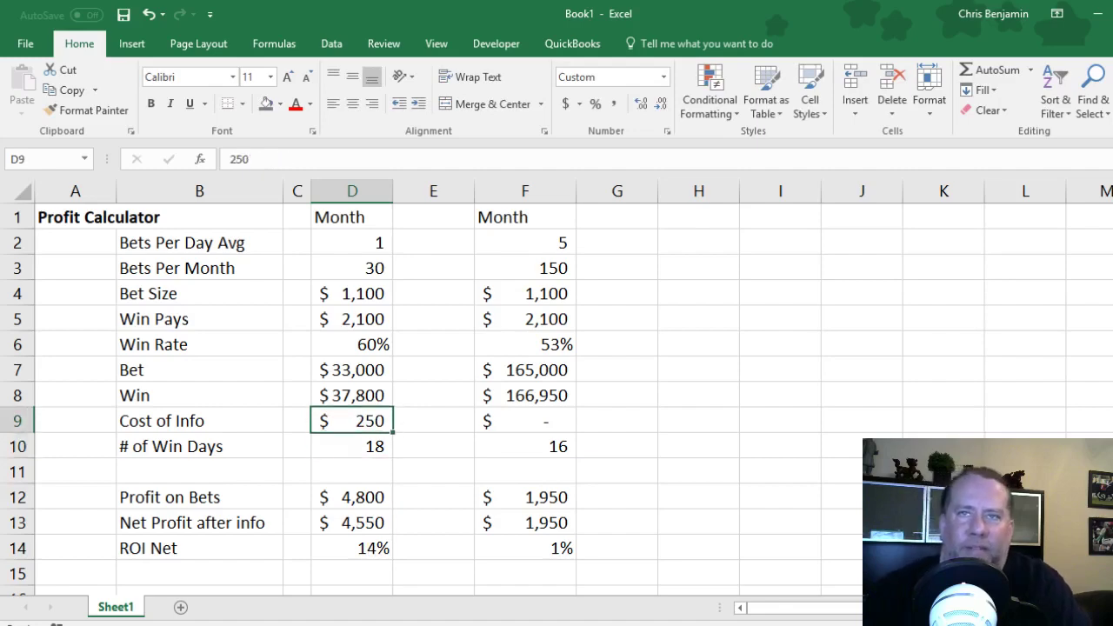
# - Examine the # of Win Days formula in the first Month column and the Bets Per Month cell it refers to
pyautogui.click(225, 445)
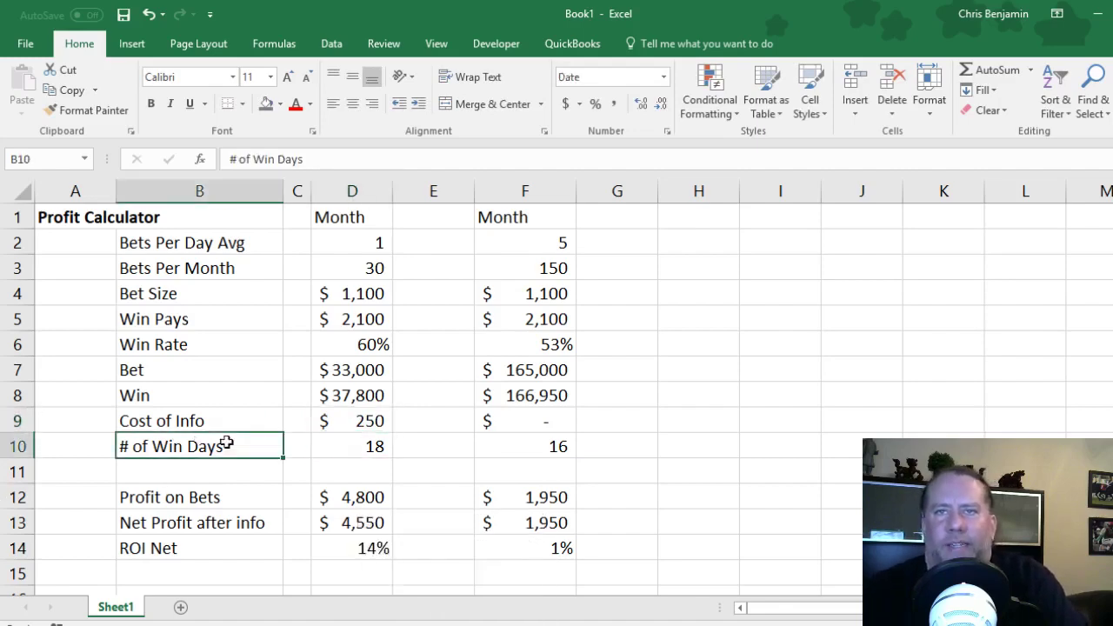
pyautogui.doubleClick(365, 439)
pyautogui.press('Escape')
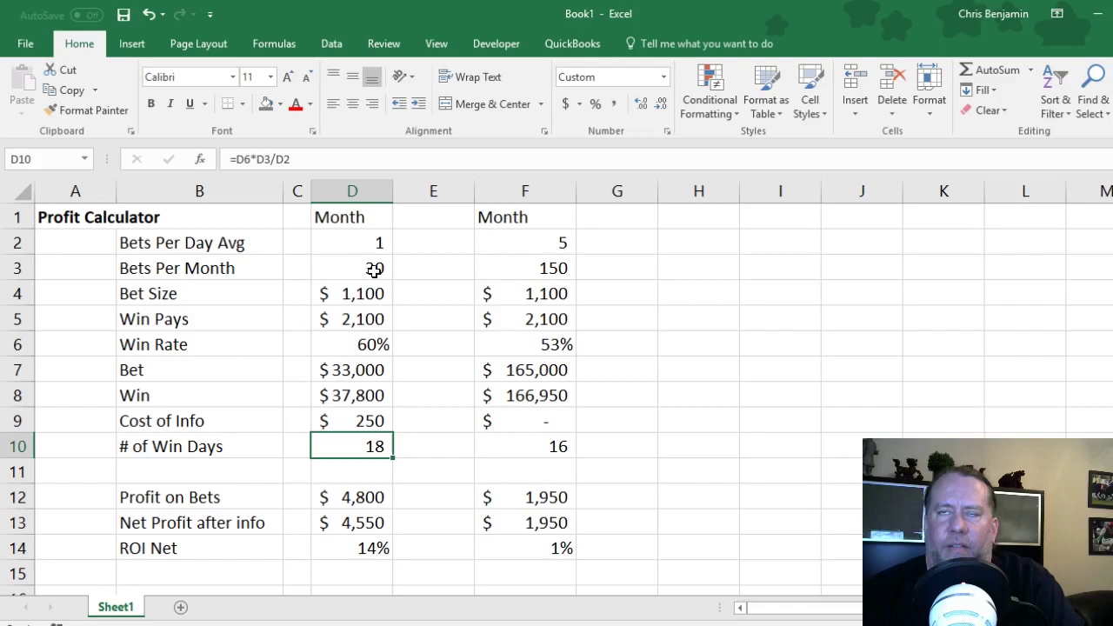
pyautogui.click(374, 269)
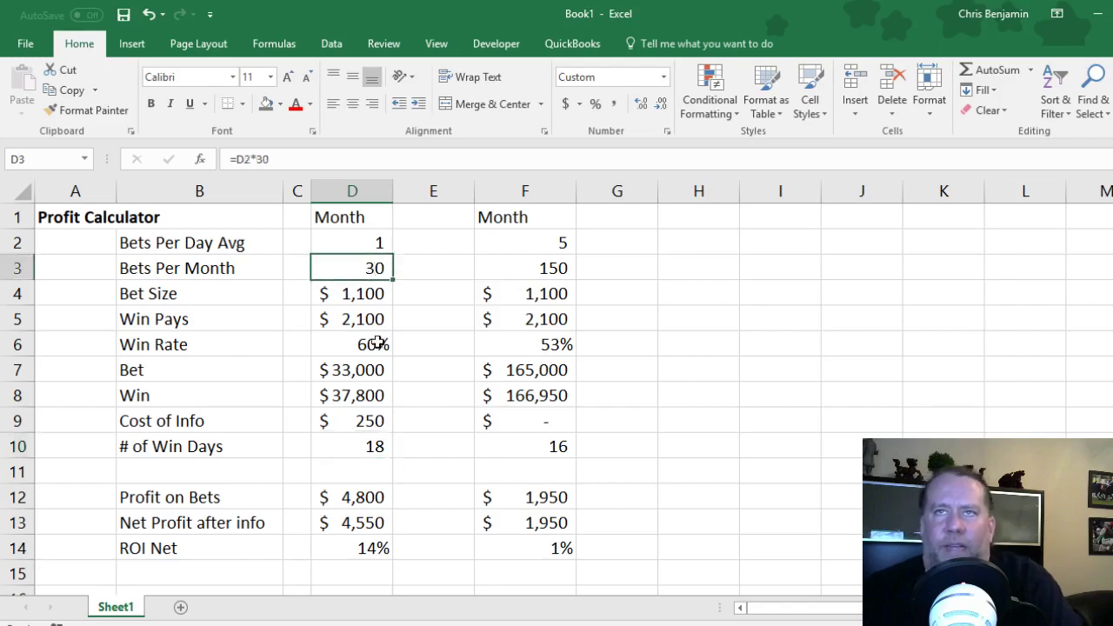
# - Examine the Profit on Bets formula in the first Month column together with the Bet amount it subtracts
pyautogui.scroll(-1, 373, 465)
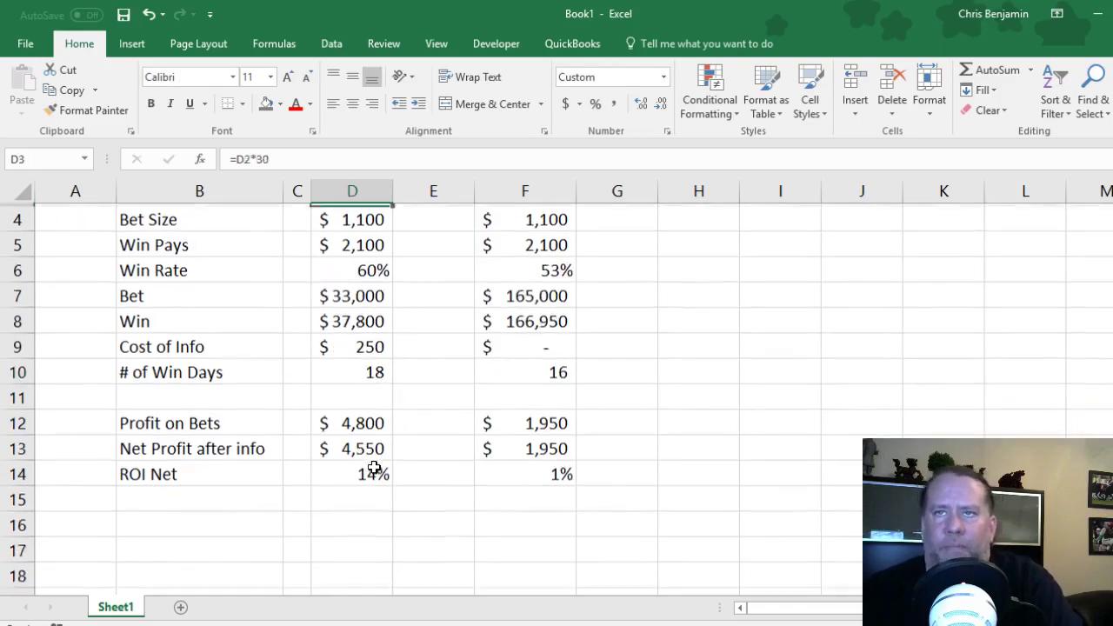
pyautogui.click(211, 423)
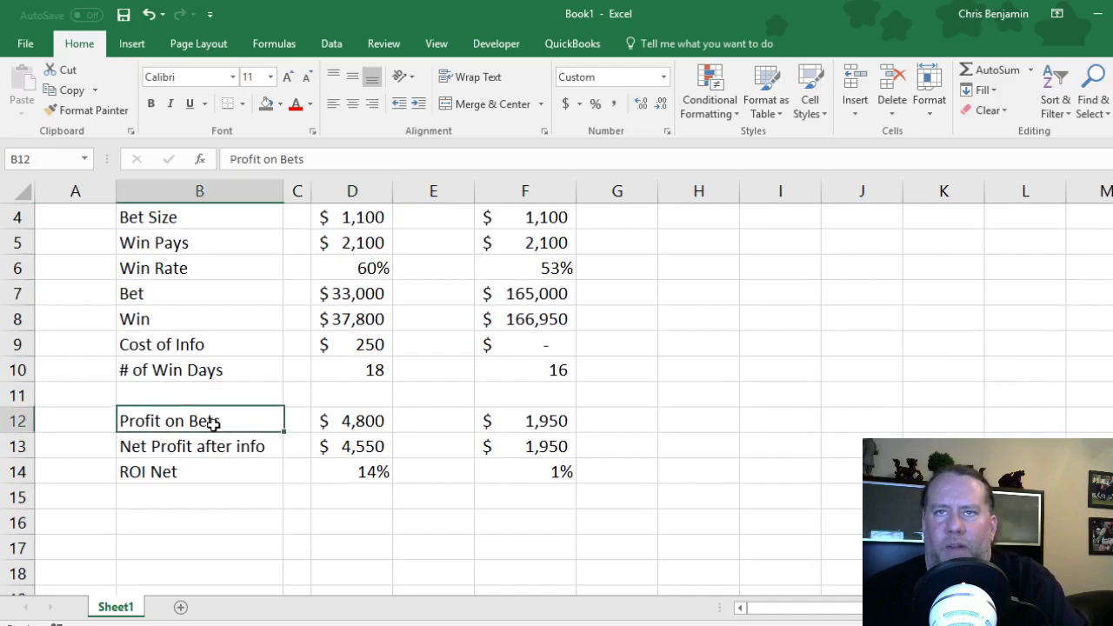
pyautogui.click(341, 424)
pyautogui.press('F2')
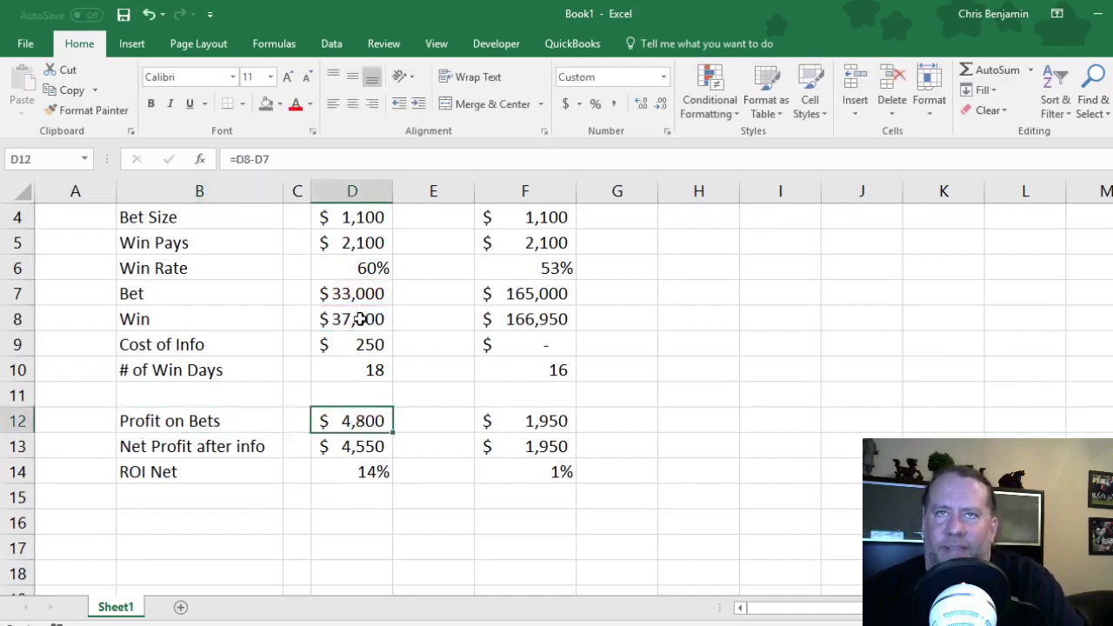
pyautogui.click(360, 292)
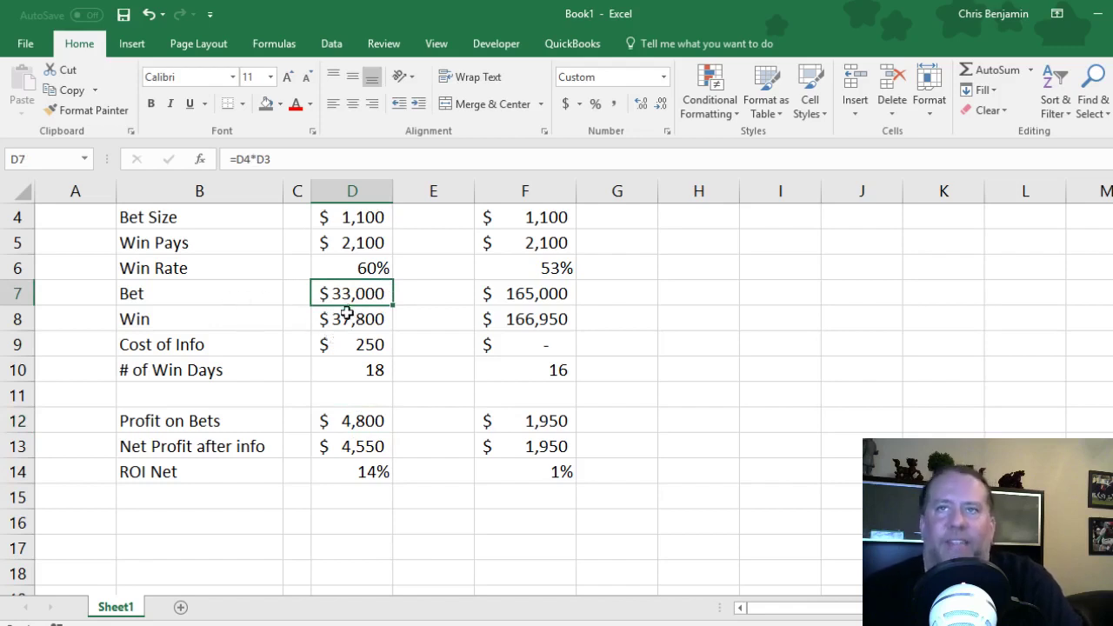
pyautogui.press('F2')
pyautogui.press('Escape')
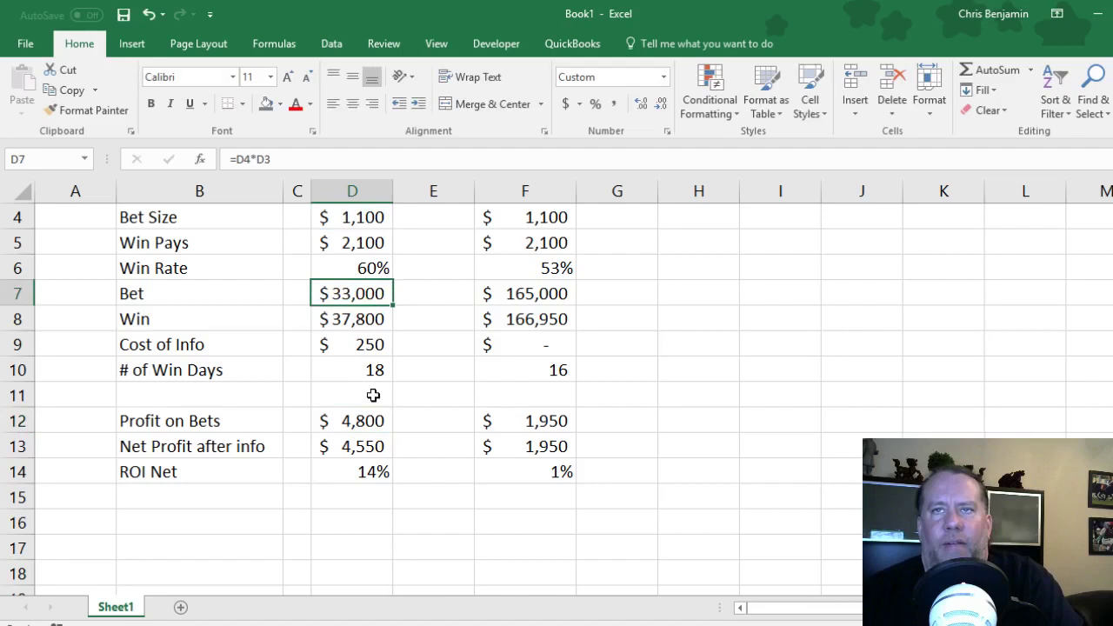
pyautogui.click(363, 419)
pyautogui.press('F2')
pyautogui.press('Escape')
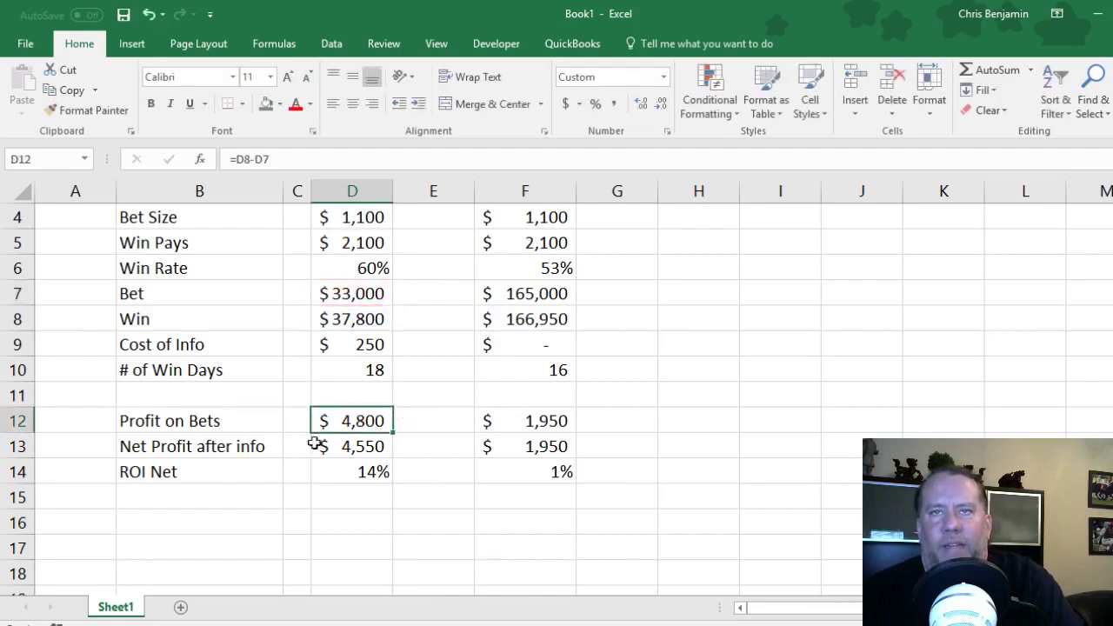
# - Examine the Net Profit after info formula in the first Month column
pyautogui.click(330, 447)
pyautogui.press('F2')
pyautogui.press('Escape')
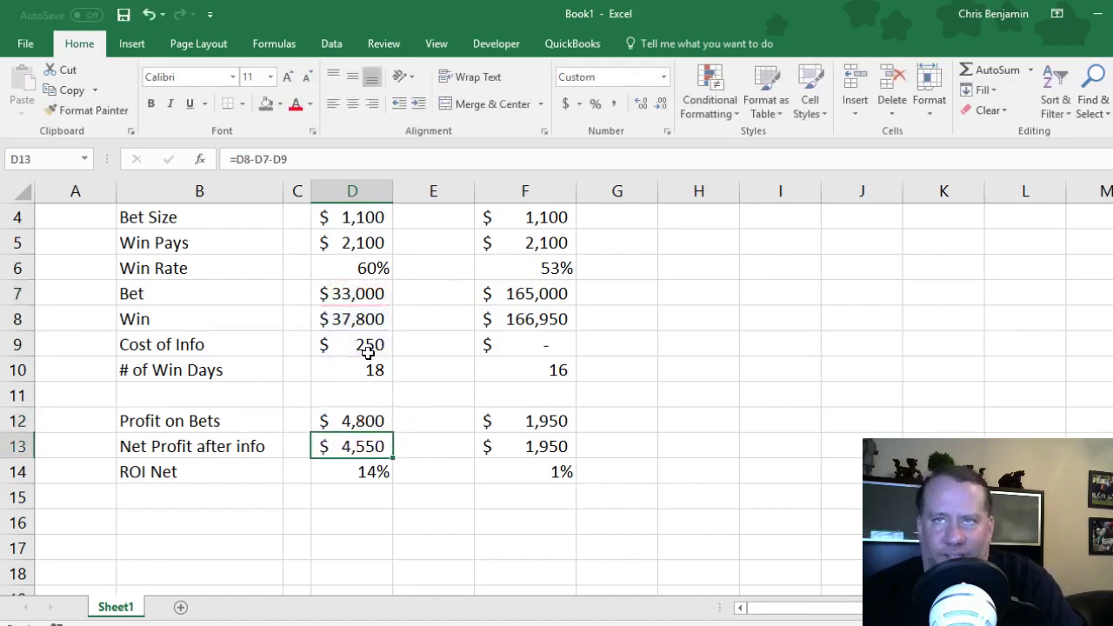
# - Set the Cost of Info in the first Month column back to 0
pyautogui.click(368, 348)
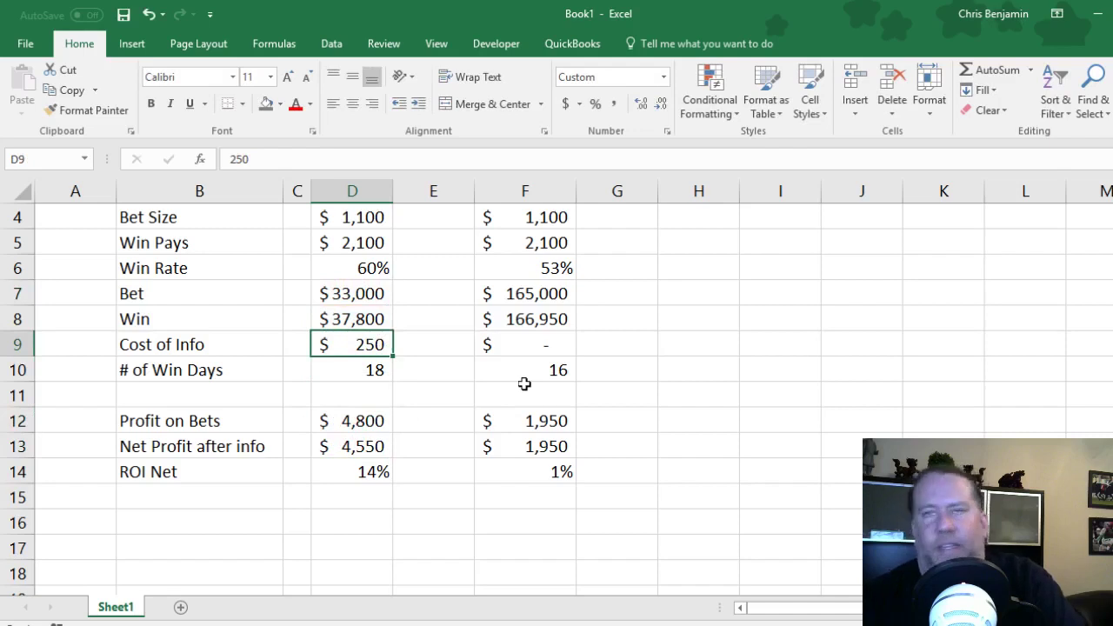
pyautogui.write('0')
pyautogui.press('Return')
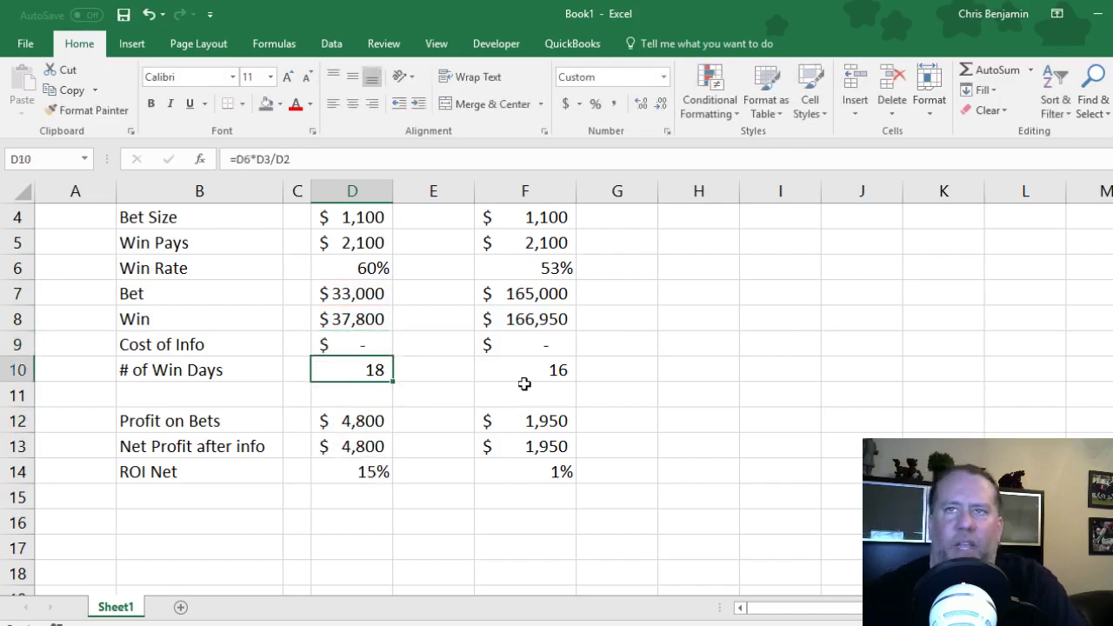
# - Examine the ROI Net formula in the first Month column, along with the Bet and profit cells behind it
pyautogui.click(373, 470)
pyautogui.doubleClick(374, 470)
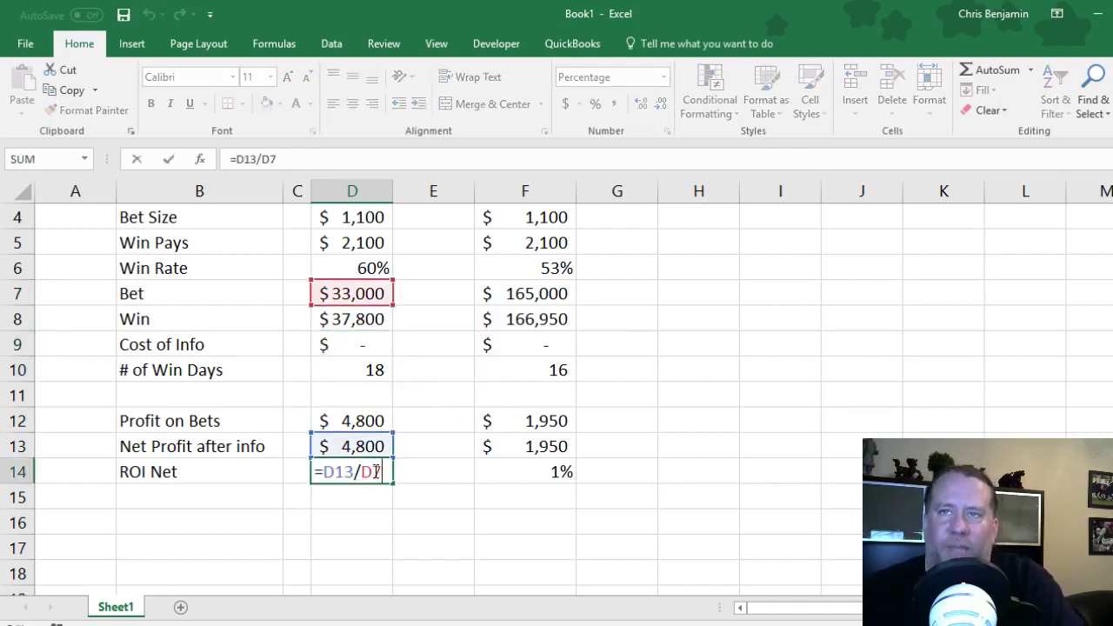
pyautogui.press('Escape')
pyautogui.click(362, 290)
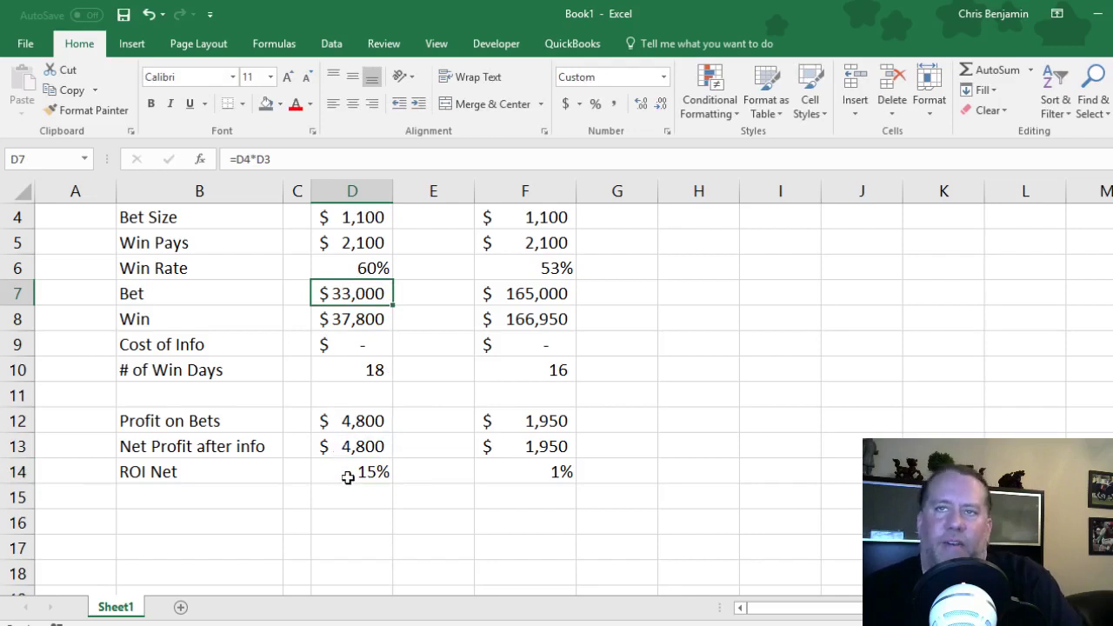
pyautogui.doubleClick(348, 472)
pyautogui.press('Escape')
pyautogui.scroll(1, 448, 492)
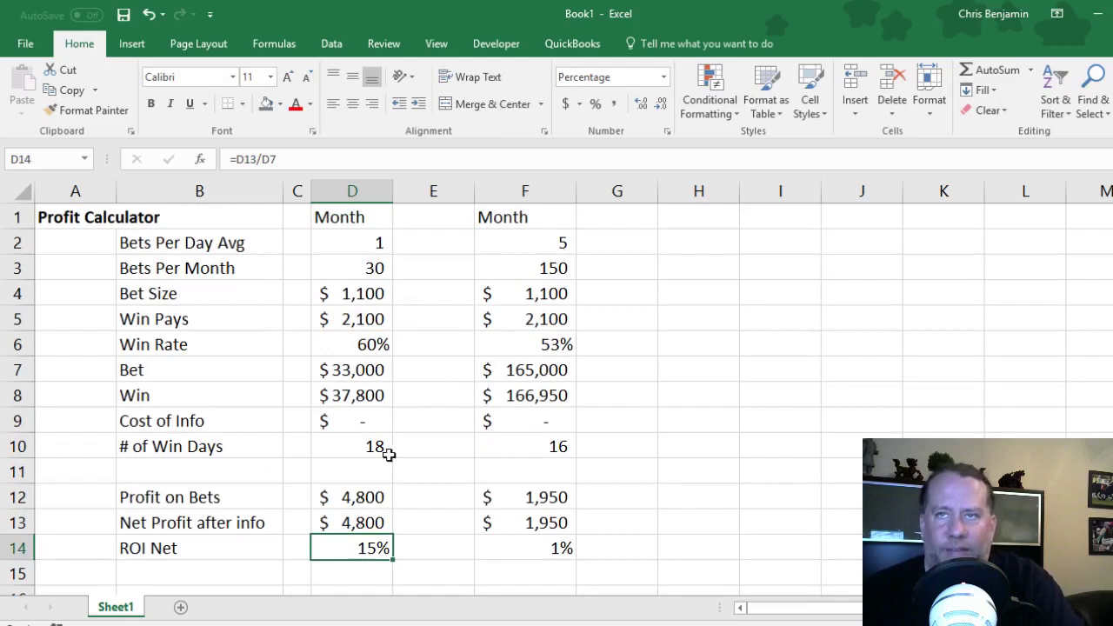
pyautogui.scroll(-2, 388, 452)
pyautogui.scroll(2, 309, 419)
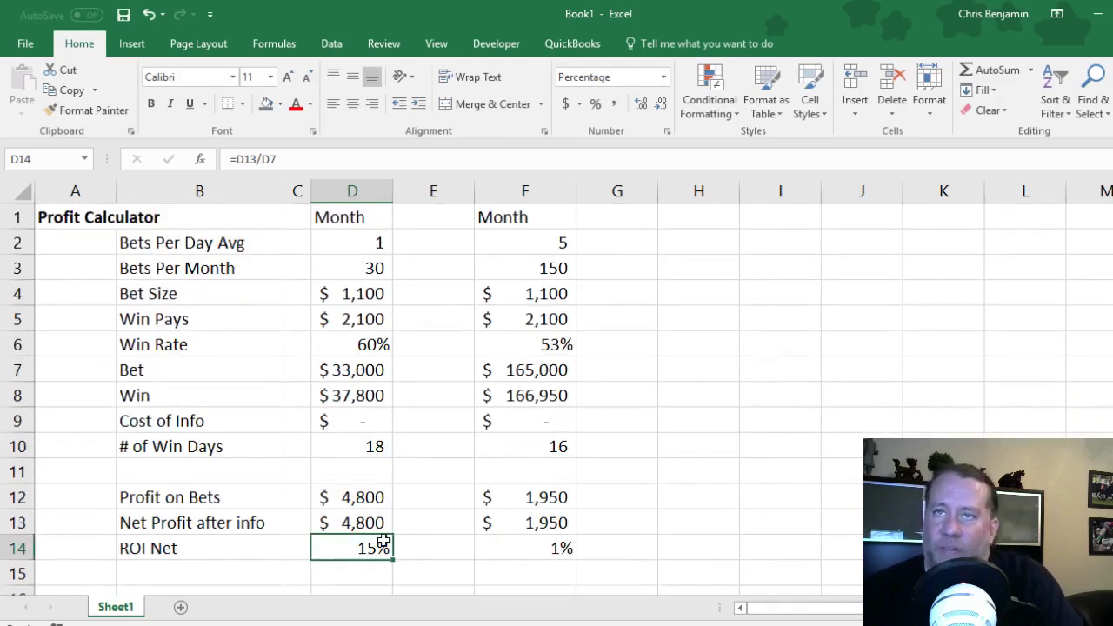
pyautogui.click(330, 525)
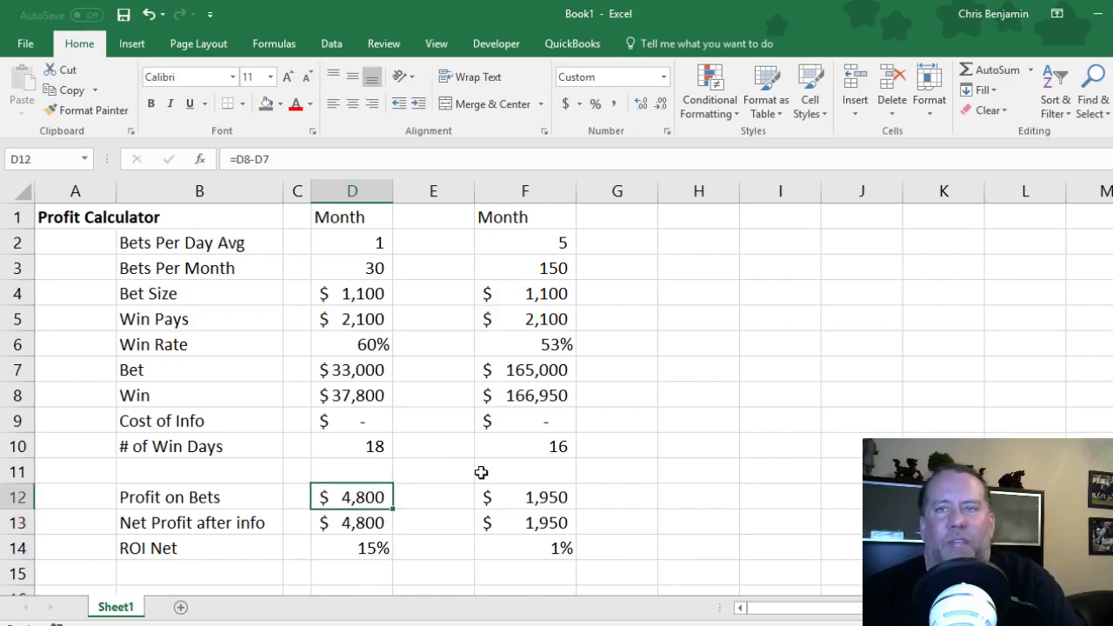
pyautogui.click(434, 421)
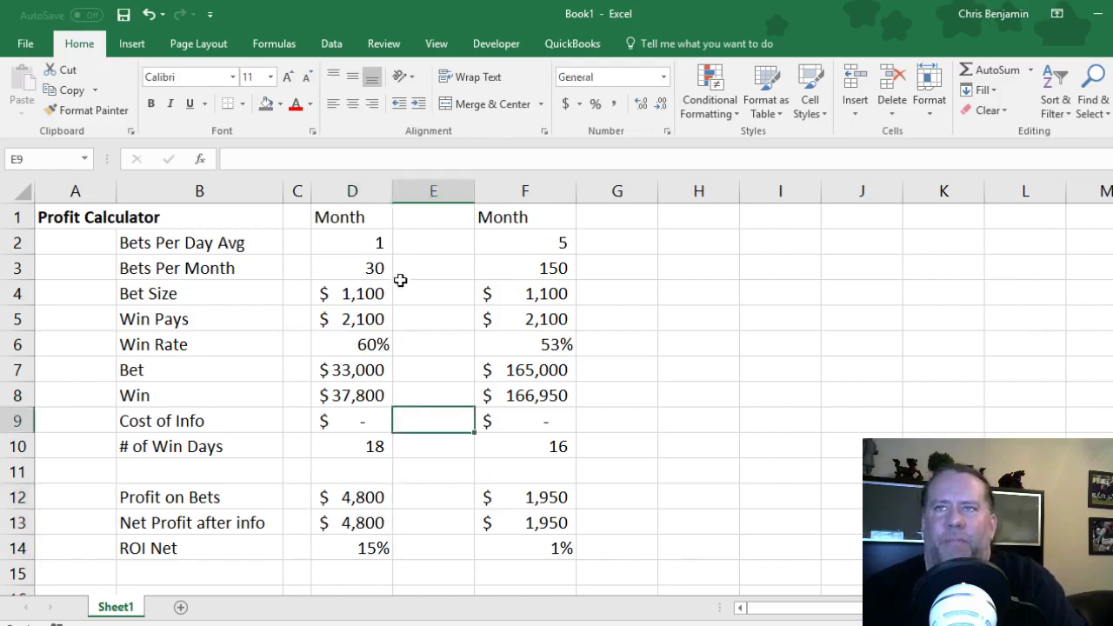
# - Set the Bet Size in the first Month column to 110 and check its Net Profit after info
pyautogui.click(353, 293)
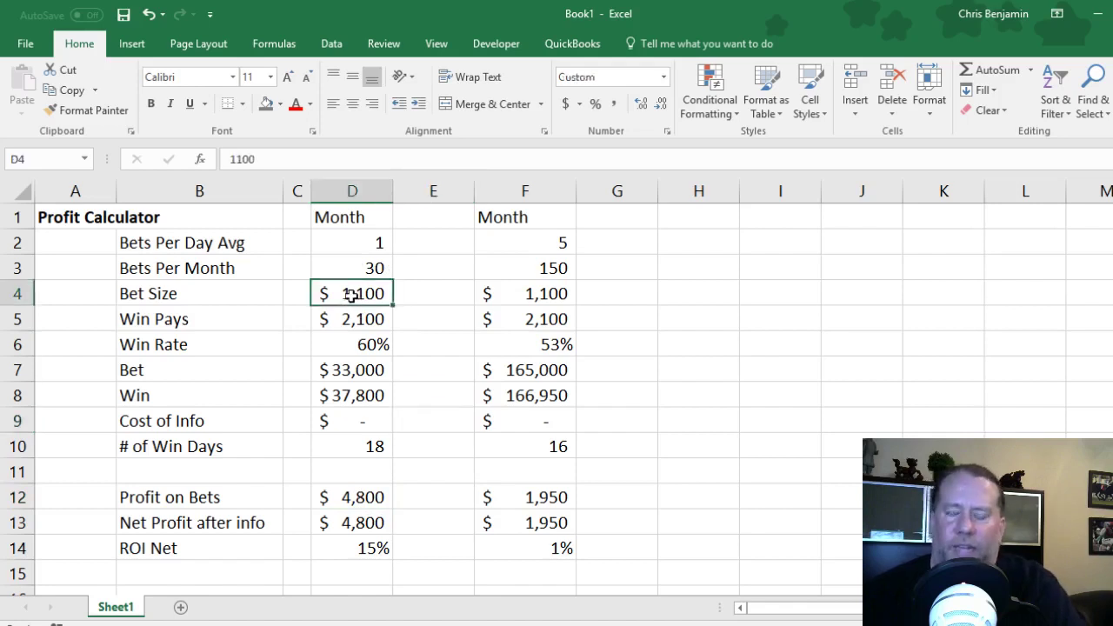
pyautogui.write('1')
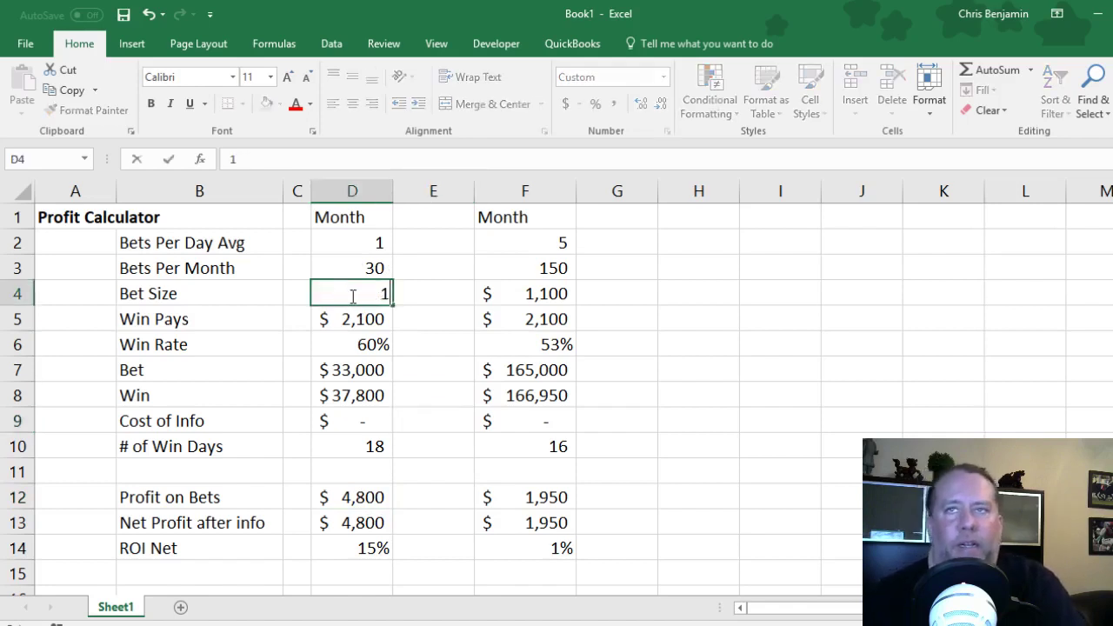
pyautogui.write('10')
pyautogui.press('Return')
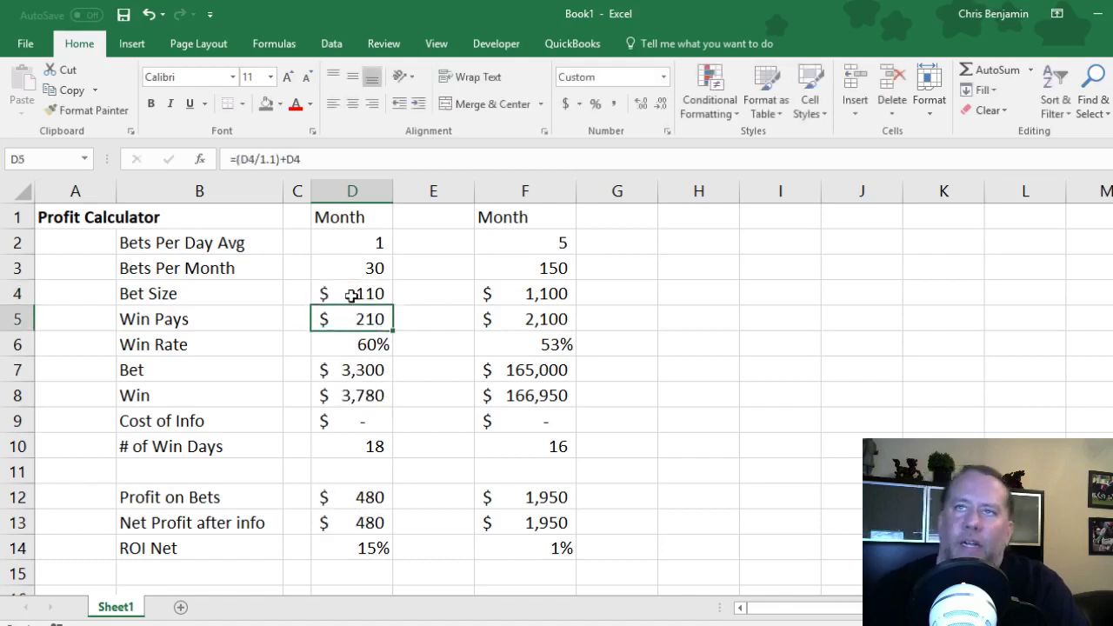
pyautogui.click(366, 519)
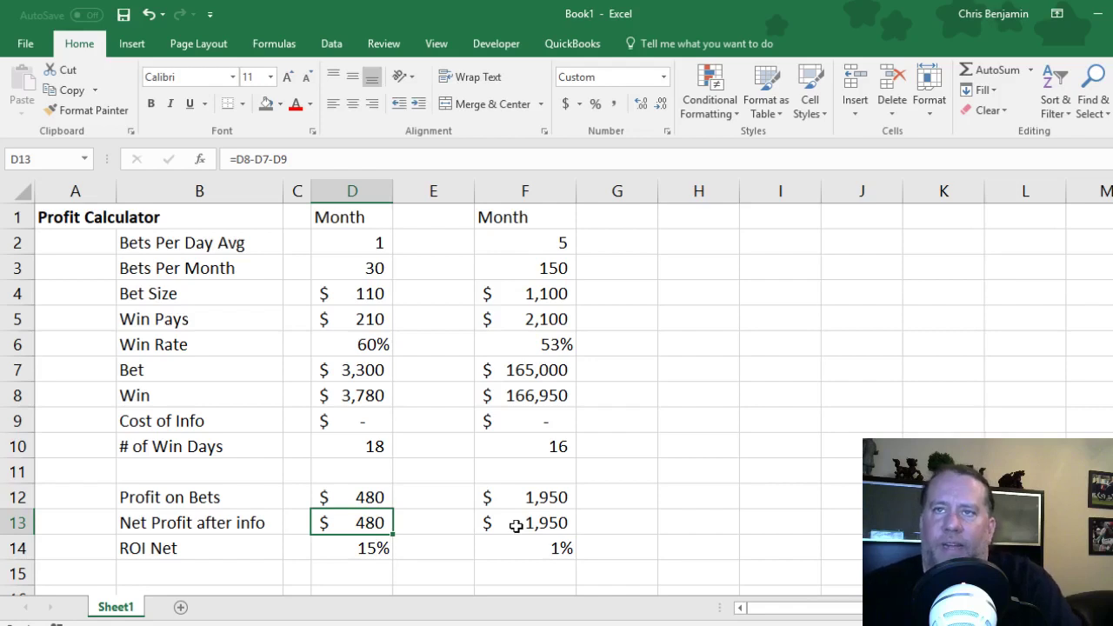
# - Set the Bets Per Day Avg in the first Month column to 3 and check its Profit on Bets
pyautogui.press('Up')
pyautogui.press('Up')
pyautogui.press('Up')
pyautogui.press('Up')
pyautogui.press('Up')
pyautogui.press('Up')
pyautogui.press('Up')
pyautogui.press('Up')
pyautogui.press('Up')
pyautogui.press('Up')
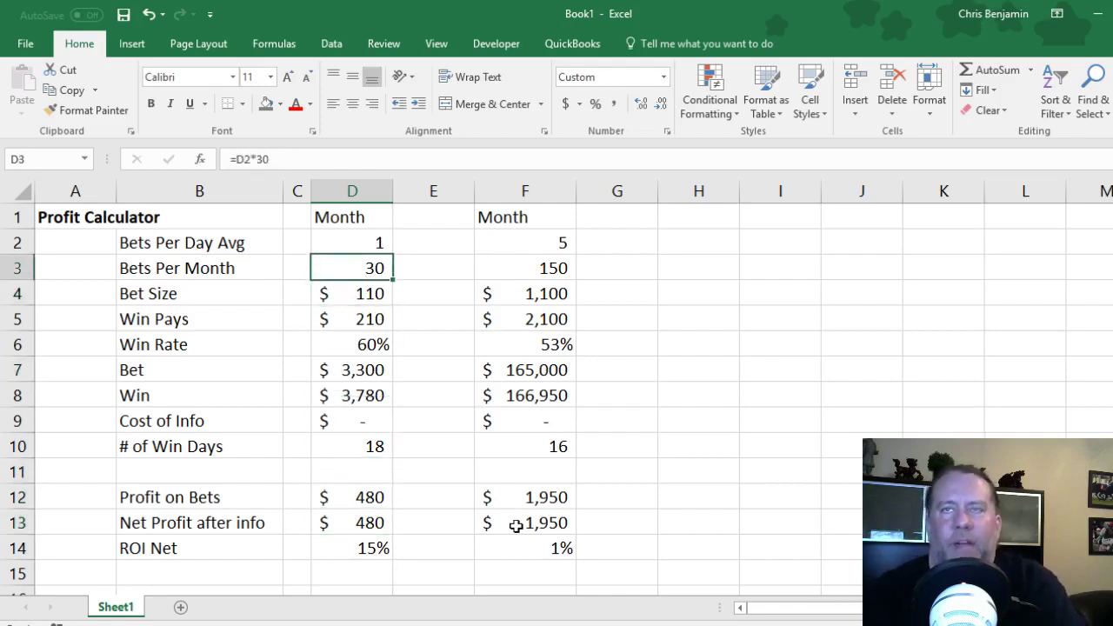
pyautogui.press('Up')
pyautogui.write('3')
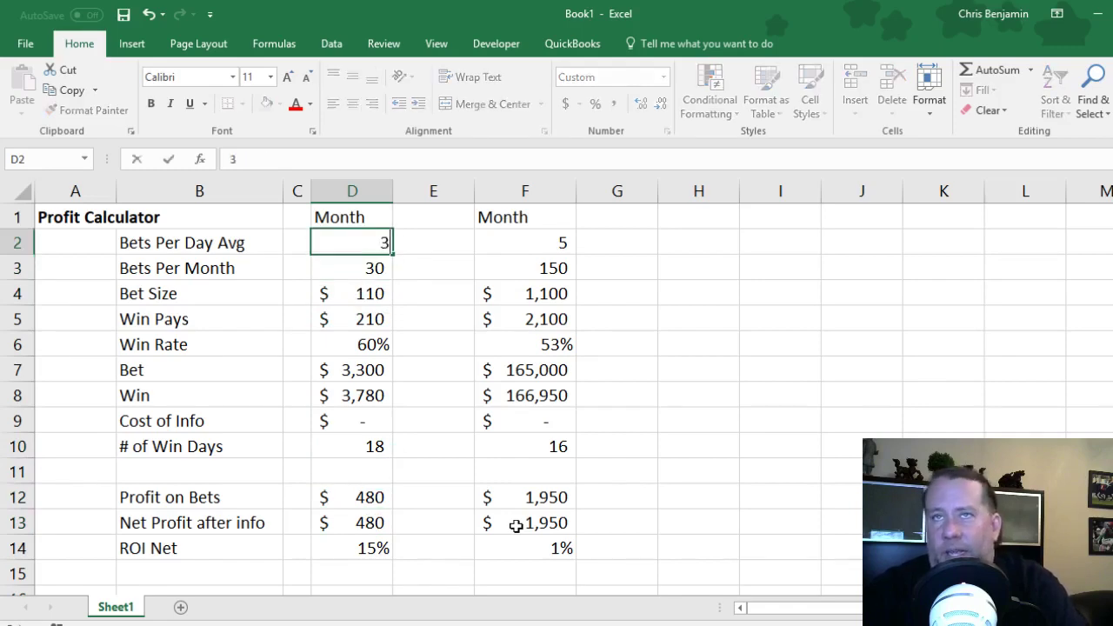
pyautogui.press('Return')
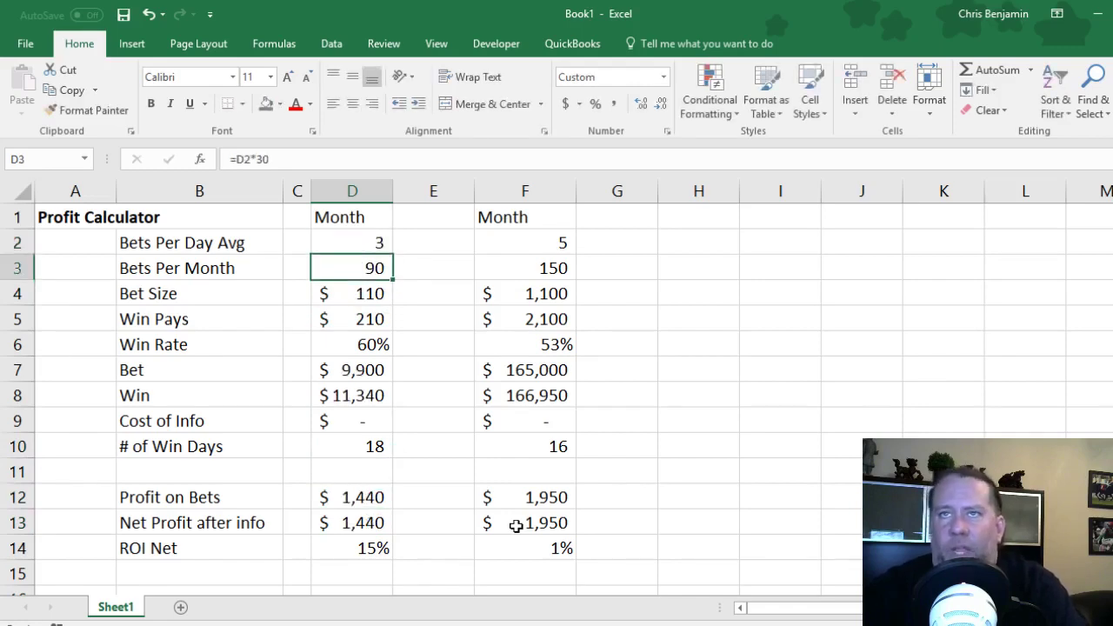
pyautogui.click(346, 495)
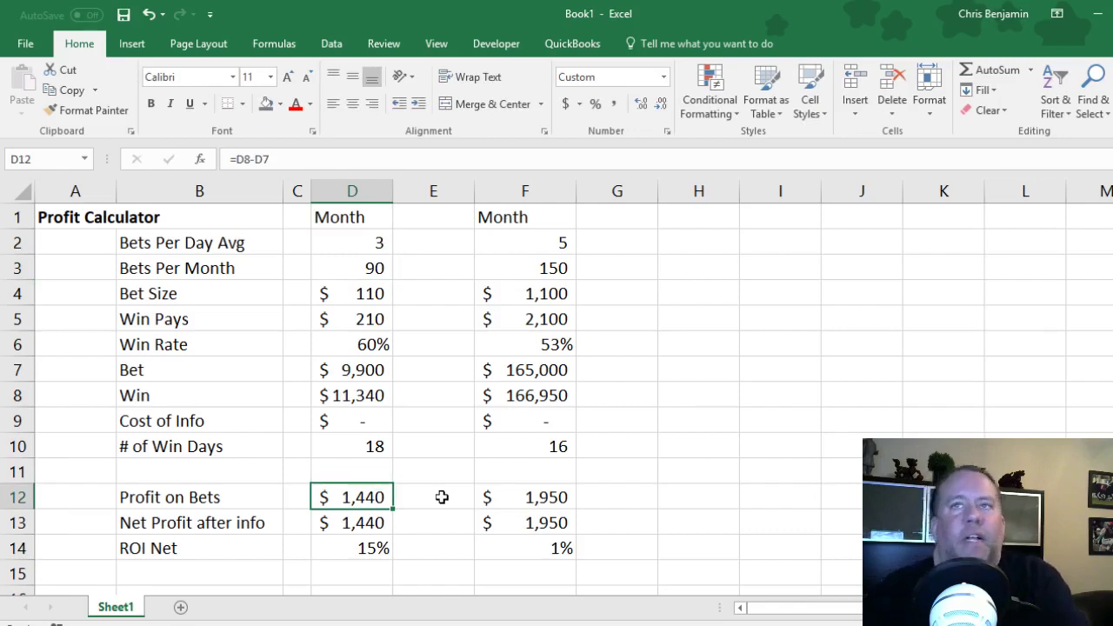
# - Return the Bets Per Day Avg in the first Month column to 1
pyautogui.press('Up')
pyautogui.press('Up')
pyautogui.press('Up')
pyautogui.press('Up')
pyautogui.press('Up')
pyautogui.press('Up')
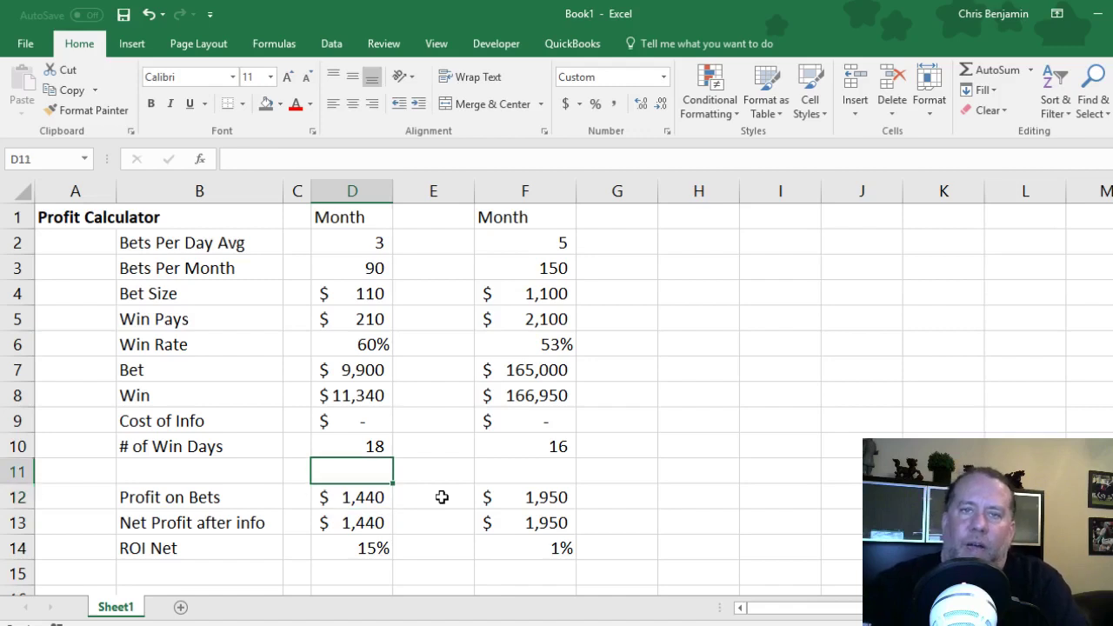
pyautogui.press('Up')
pyautogui.press('Up')
pyautogui.press('Up')
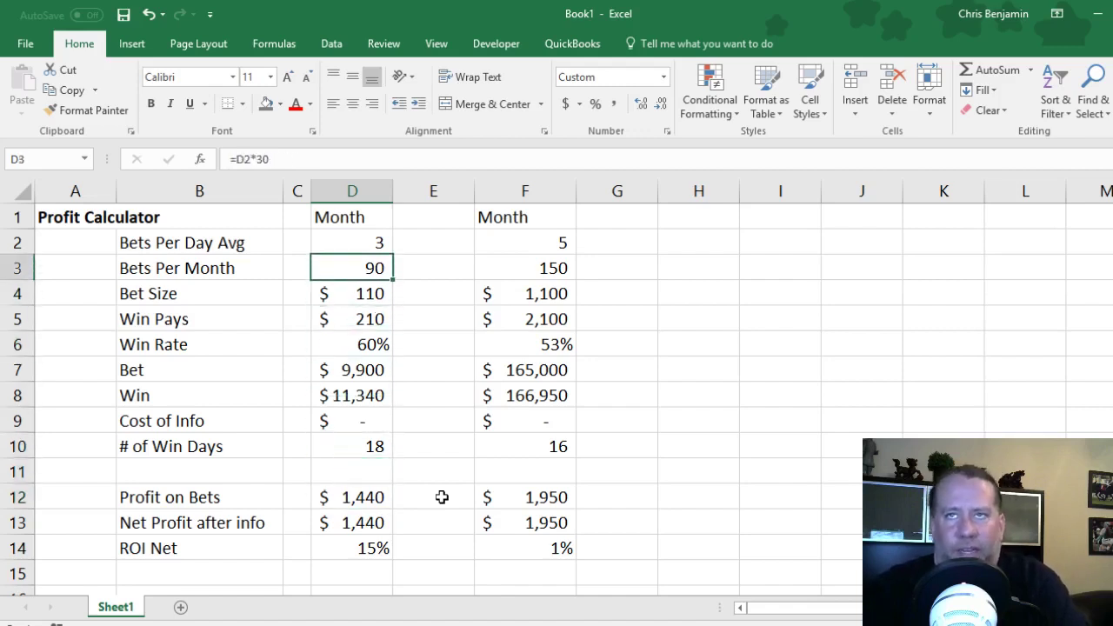
pyautogui.write('30')
pyautogui.press('Escape')
pyautogui.press('Up')
pyautogui.write('1')
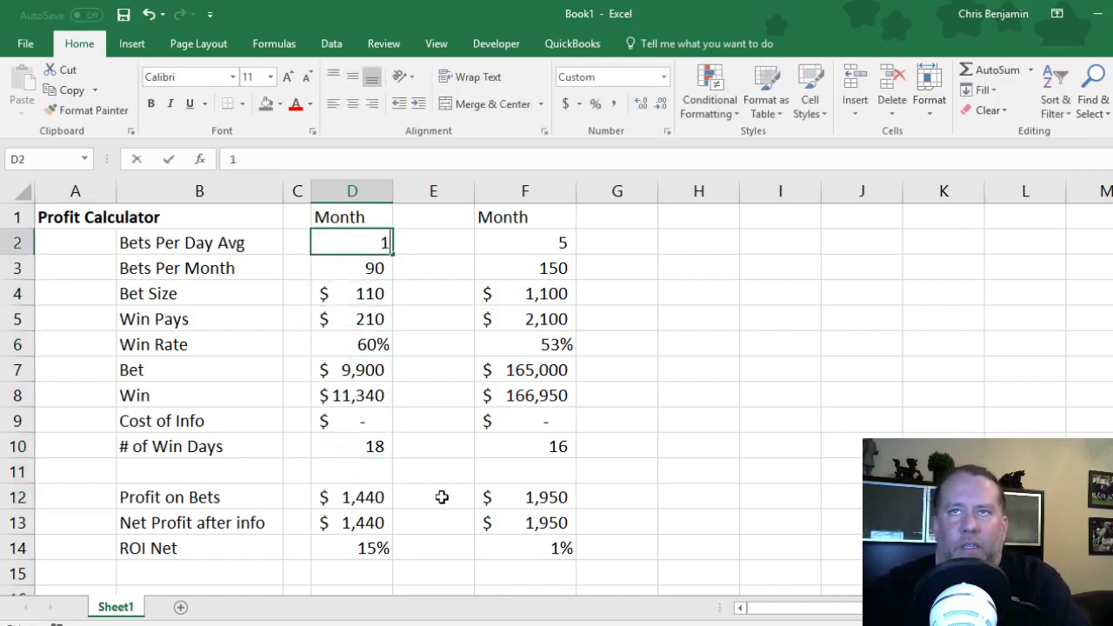
pyautogui.press('Return')
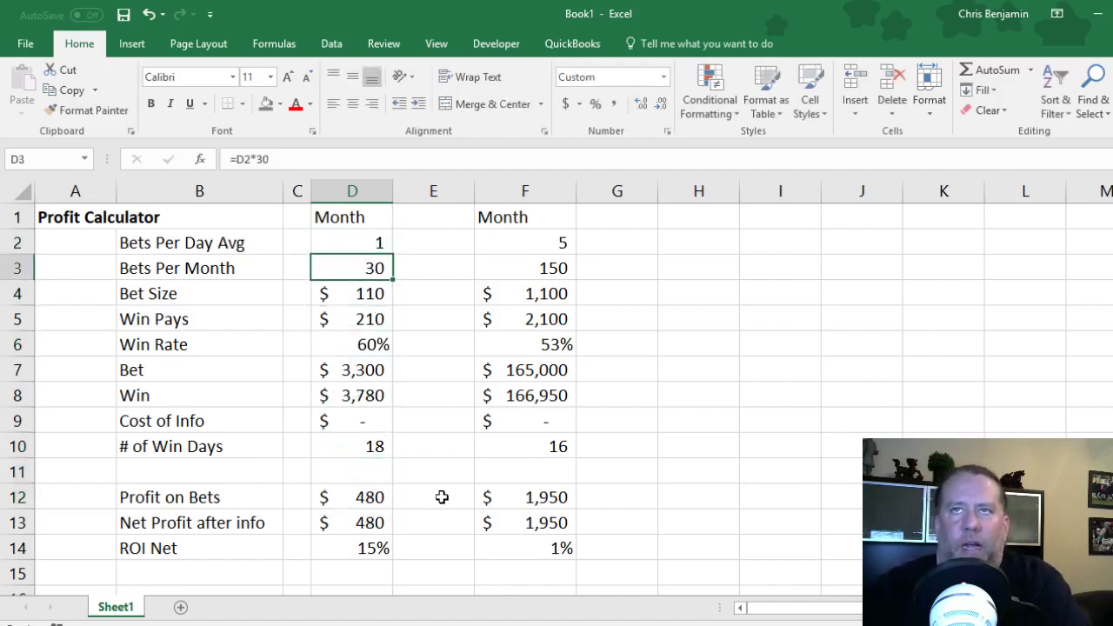
# - Review the Bet Size, Win Rate, Win and # of Win Days cells in the first Month column
pyautogui.click(367, 291)
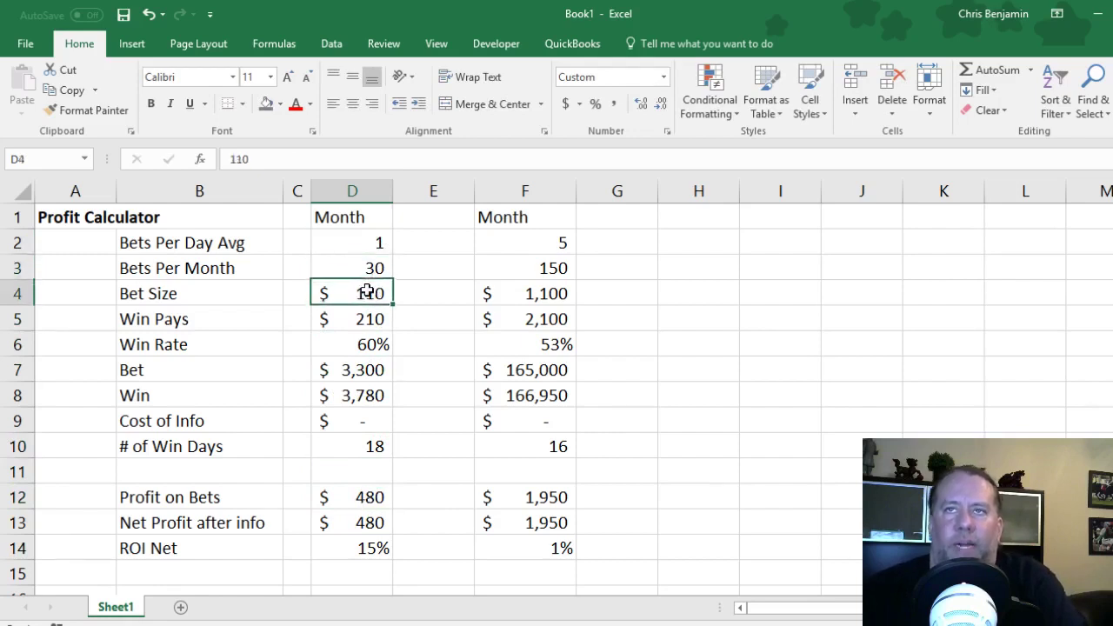
pyautogui.click(375, 344)
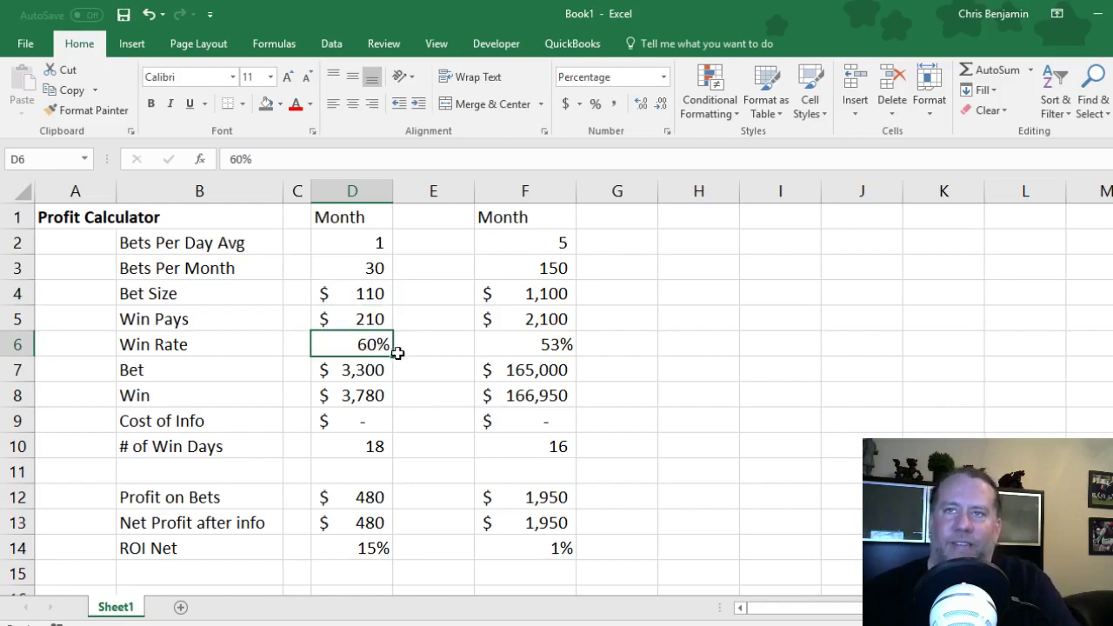
pyautogui.click(422, 420)
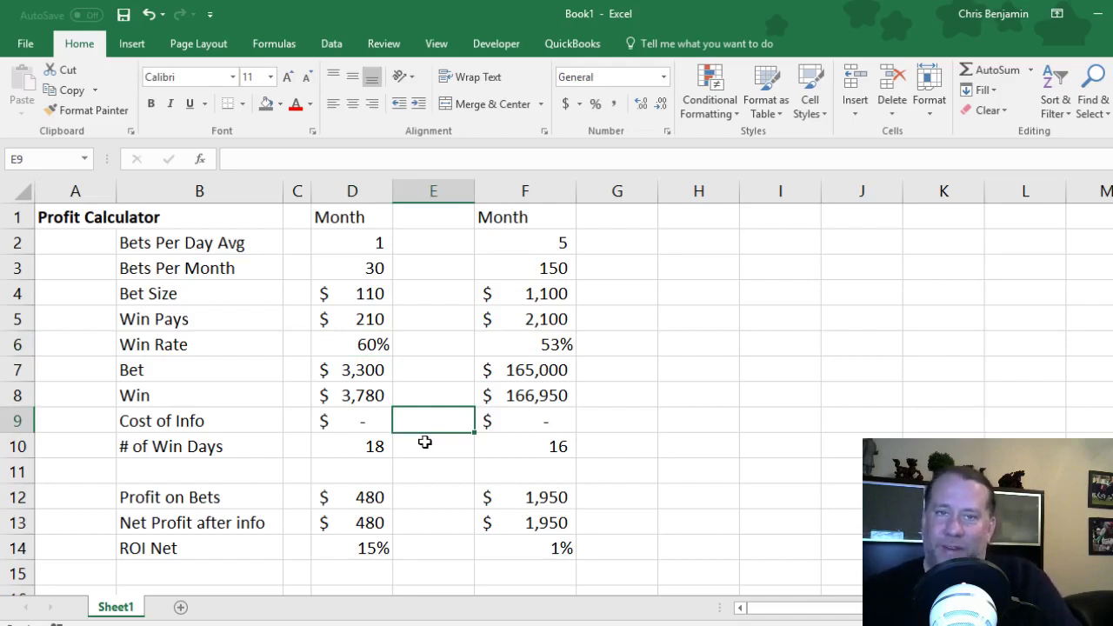
pyautogui.click(403, 385)
pyautogui.click(358, 342)
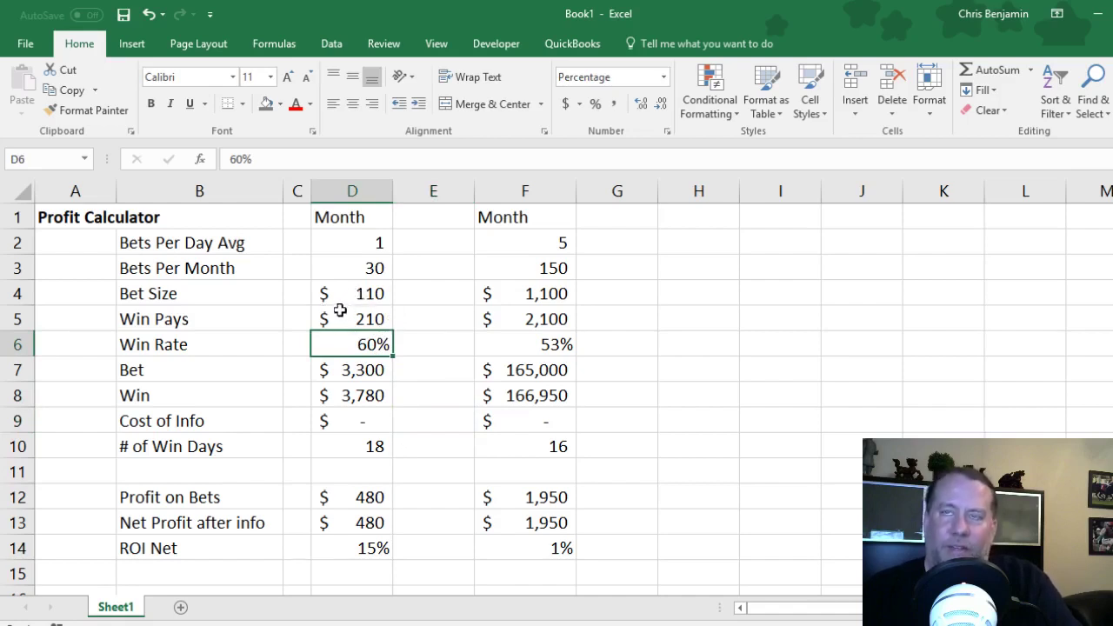
pyautogui.click(343, 391)
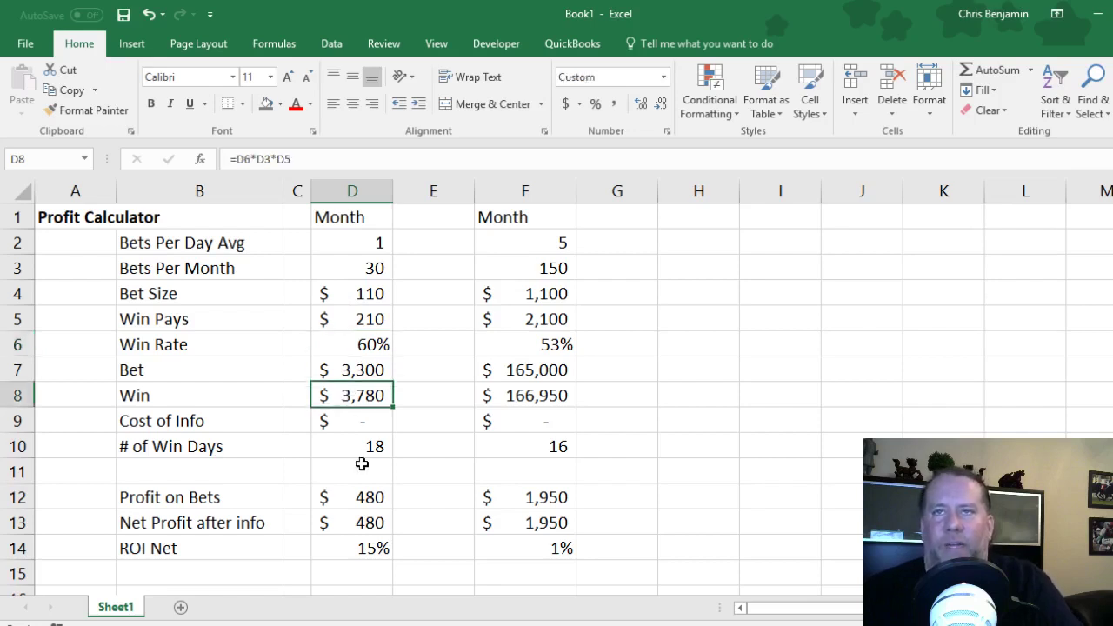
pyautogui.click(361, 444)
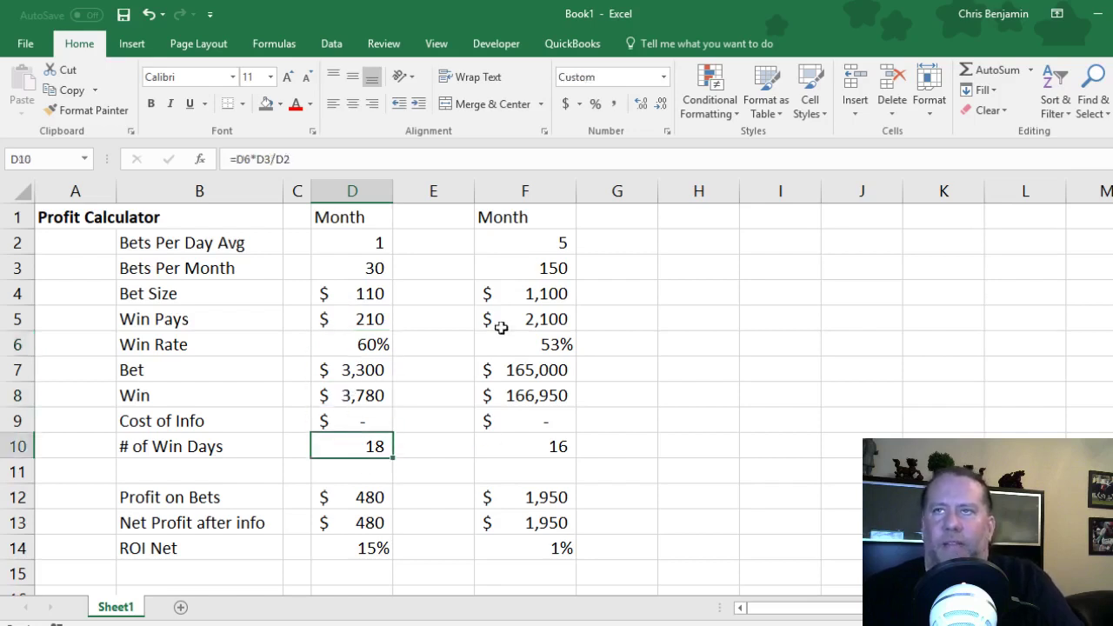
# - Set the Bets Per Day Avg in the second Month column to 1
pyautogui.click(542, 242)
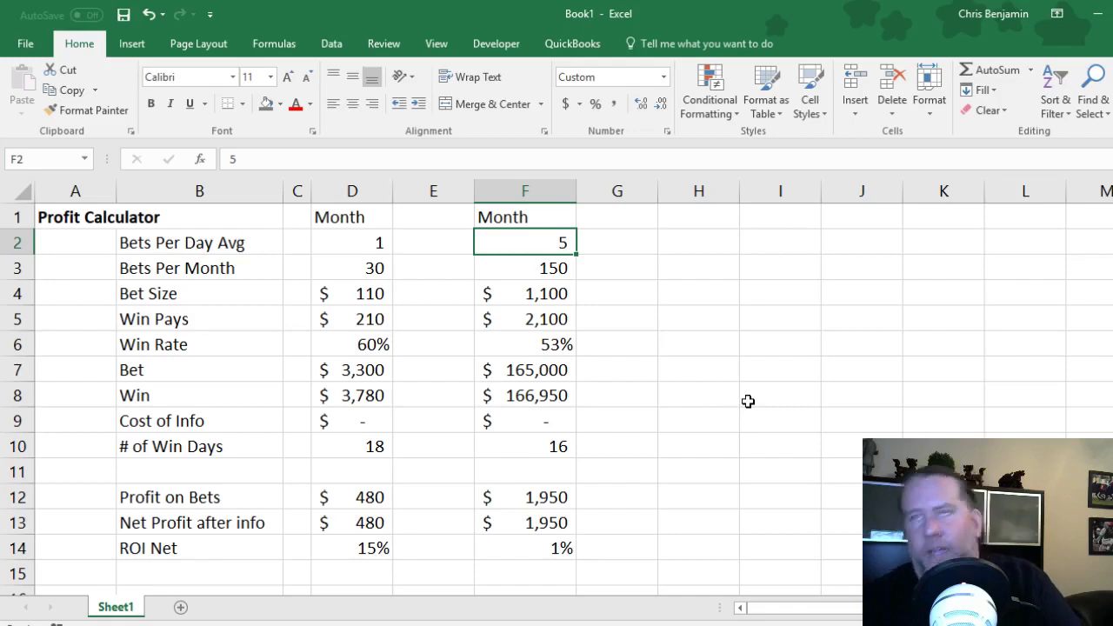
pyautogui.write('1')
pyautogui.press('Return')
pyautogui.press('Down')
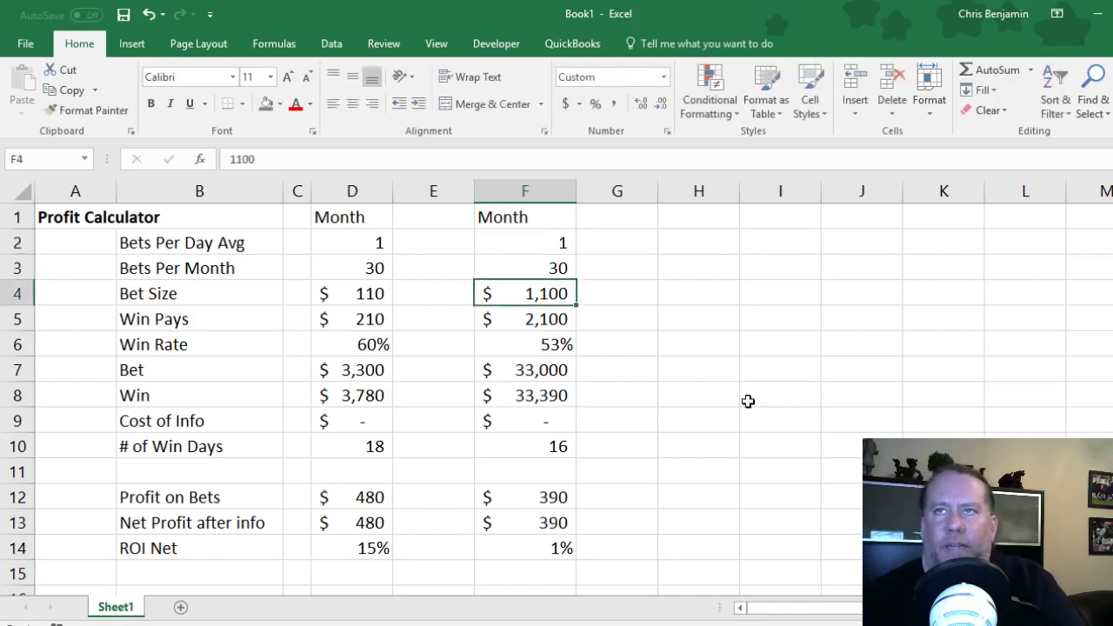
# - Review the Win Rate, Bet Size, Profit on Bets and ROI Net cells in the second Month column
pyautogui.click(557, 344)
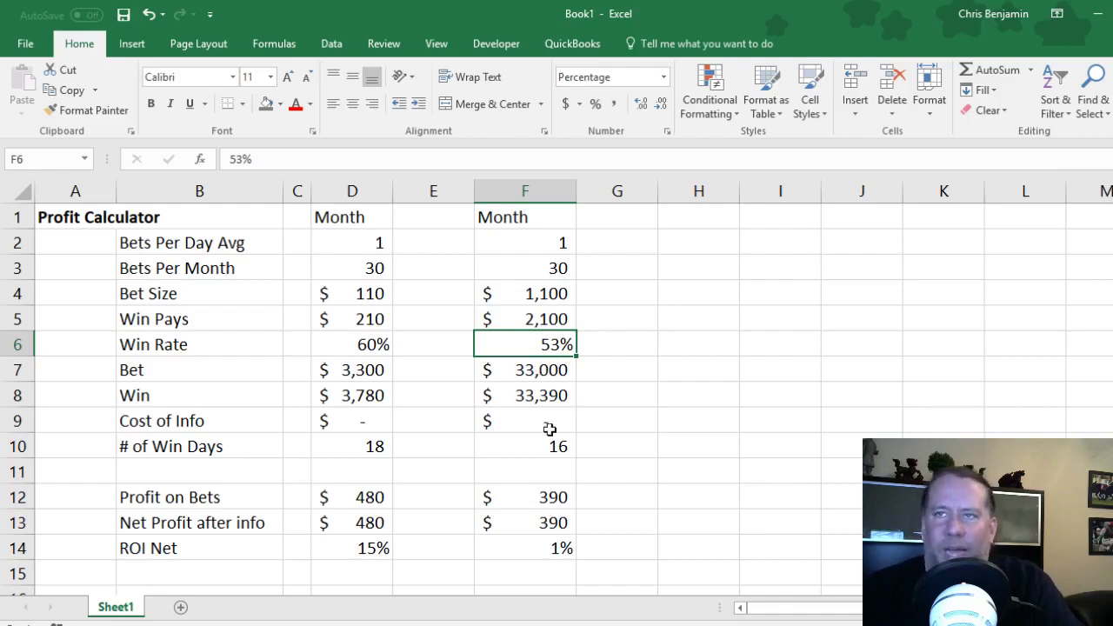
pyautogui.click(566, 499)
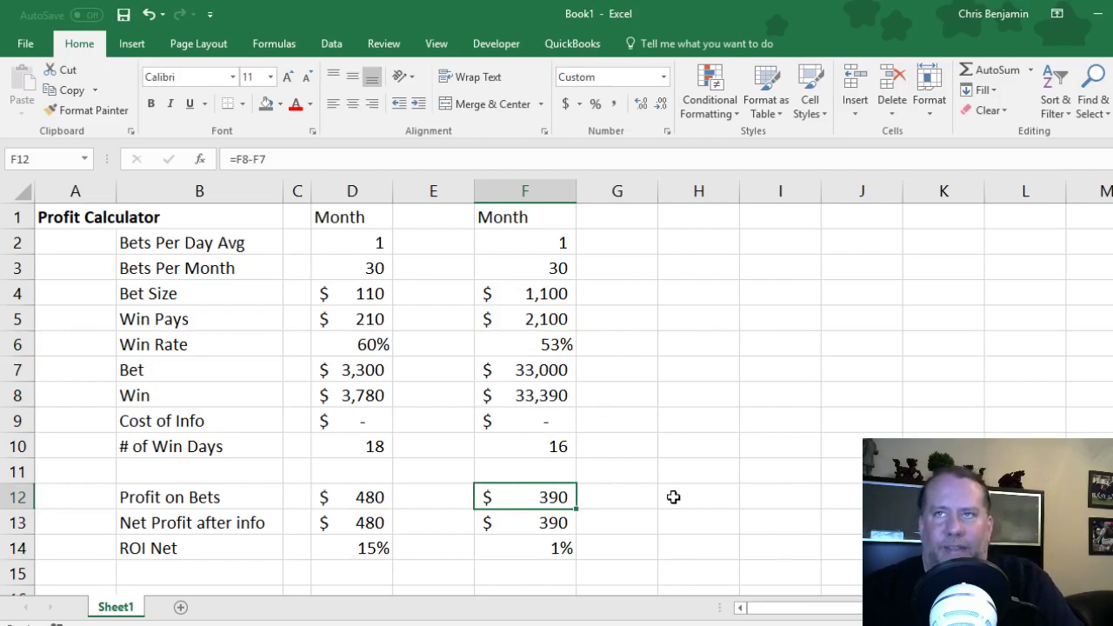
pyautogui.click(553, 290)
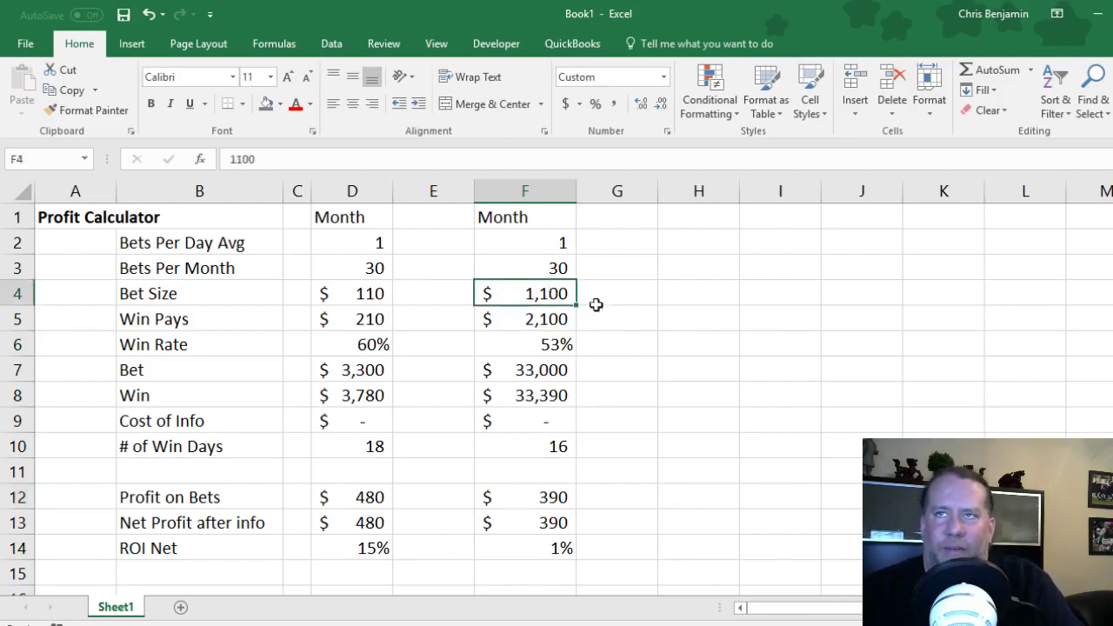
pyautogui.click(565, 496)
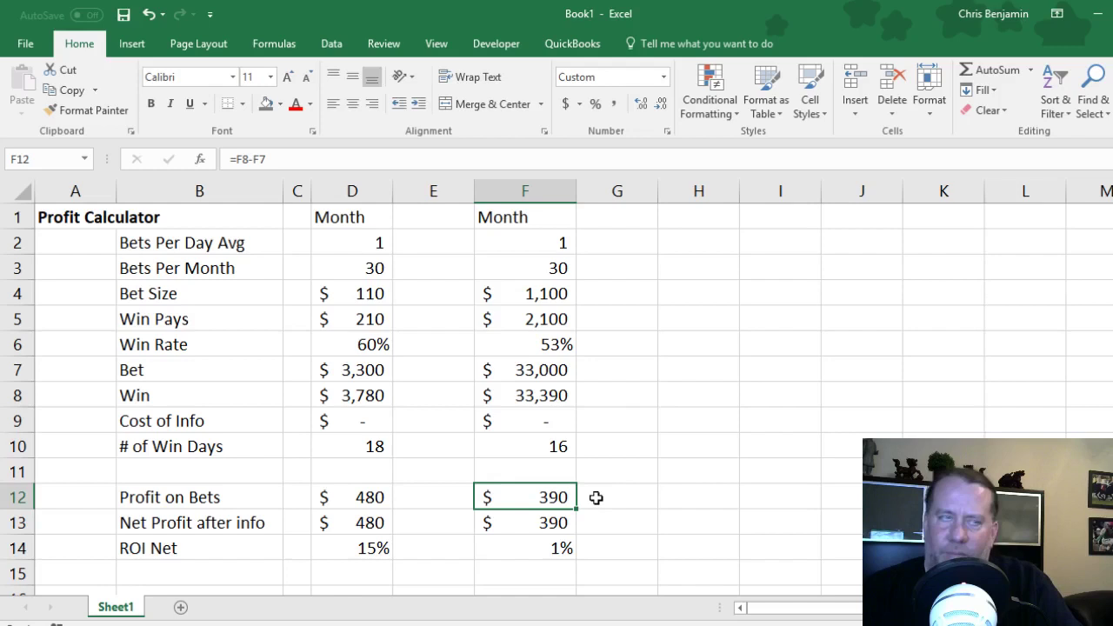
pyautogui.click(562, 550)
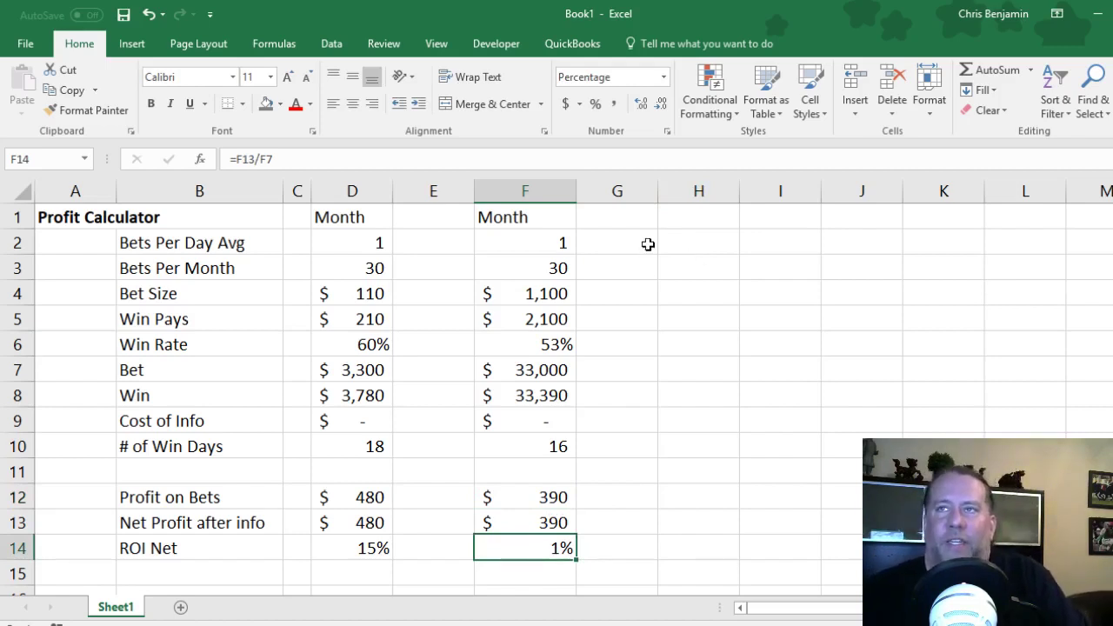
pyautogui.click(647, 242)
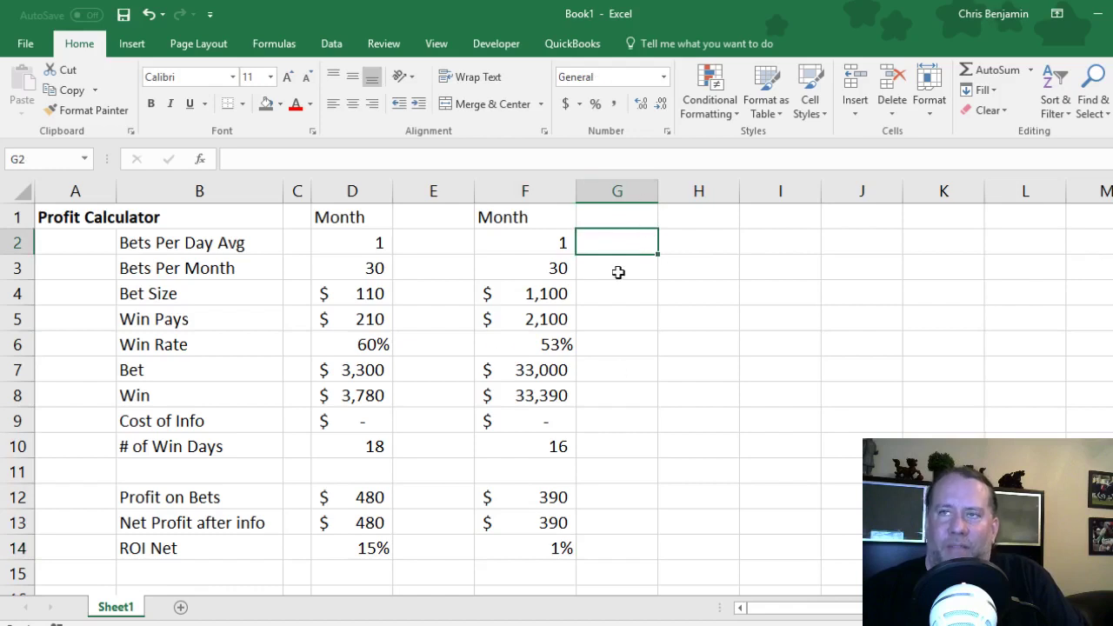
# - Narrow the empty column E between the two Month columns
pyautogui.click(630, 216)
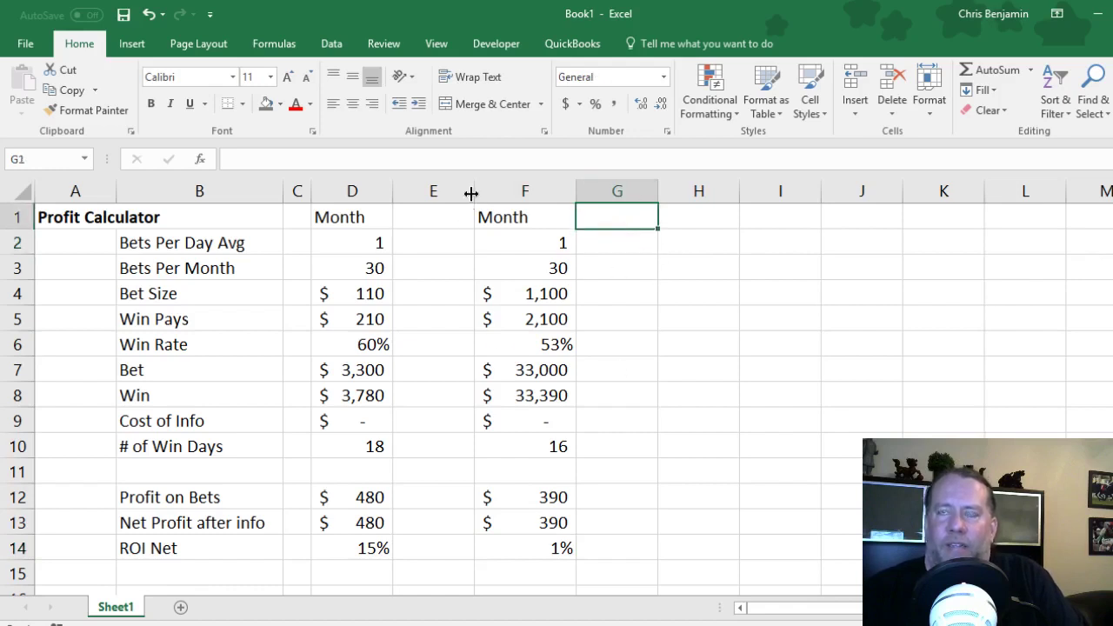
pyautogui.moveTo(472, 191); pyautogui.dragTo(438, 193)
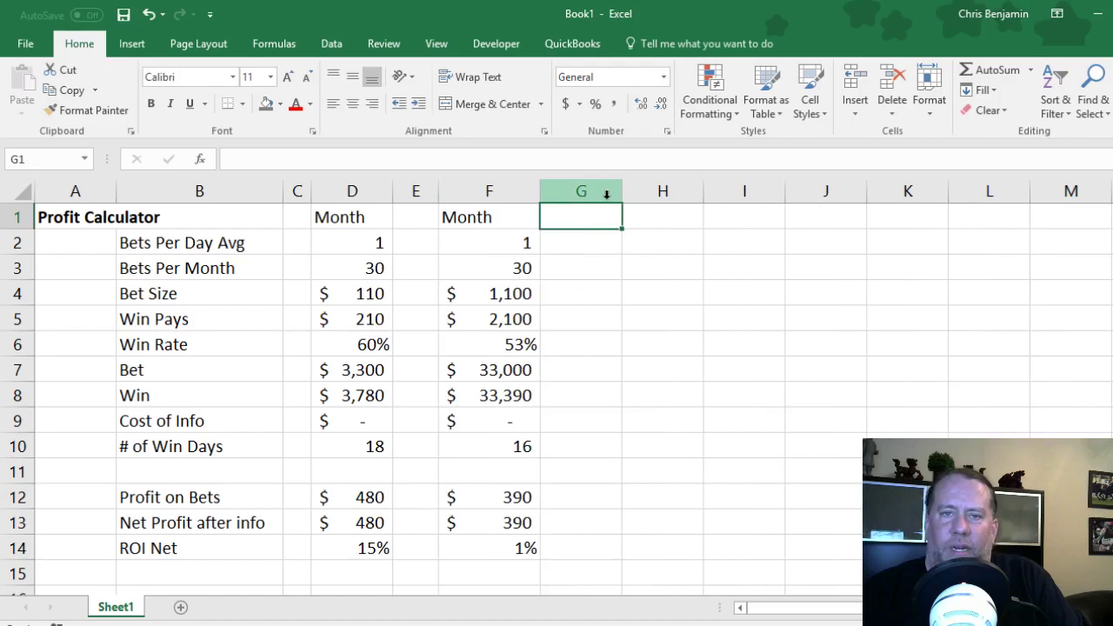
# - Review the Bet Size and Win Rate cells in the second Month column
pyautogui.click(497, 294)
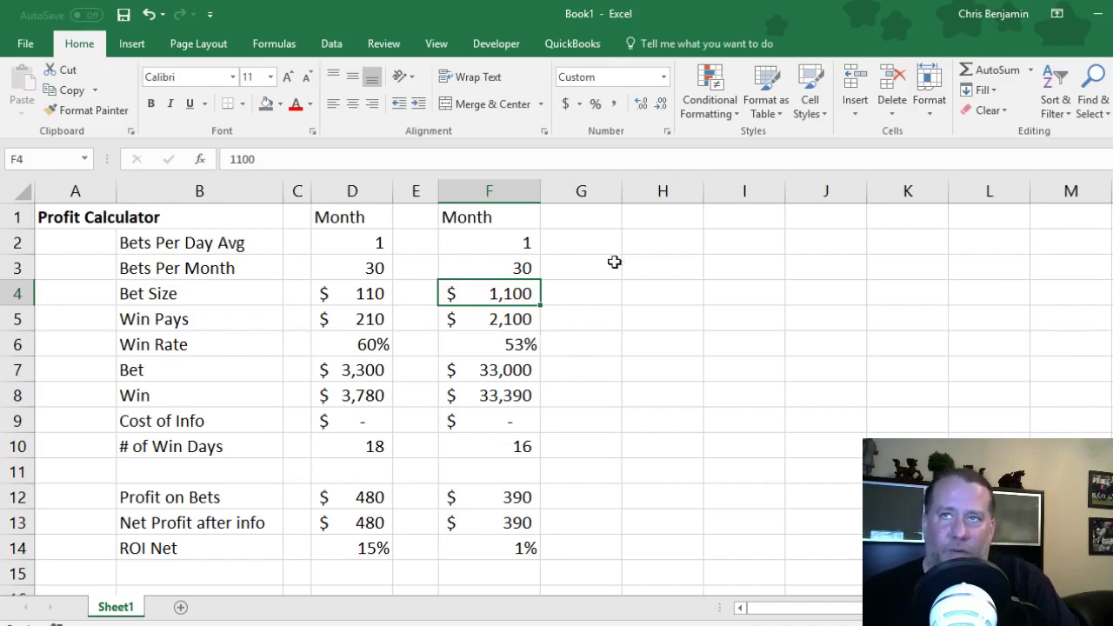
pyautogui.click(582, 321)
pyautogui.click(511, 293)
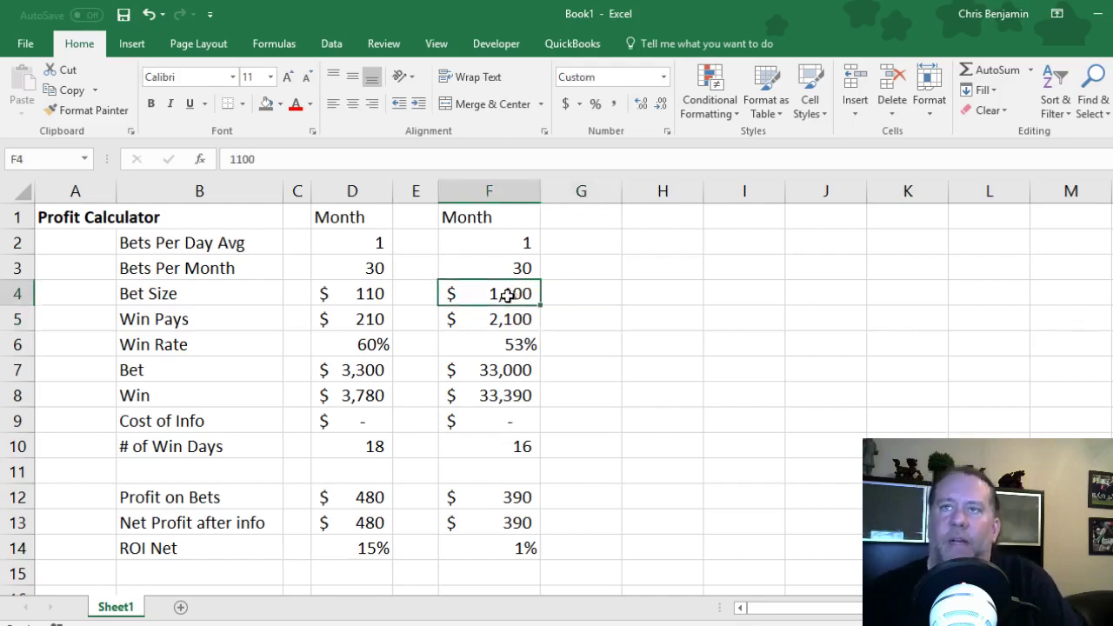
pyautogui.click(480, 337)
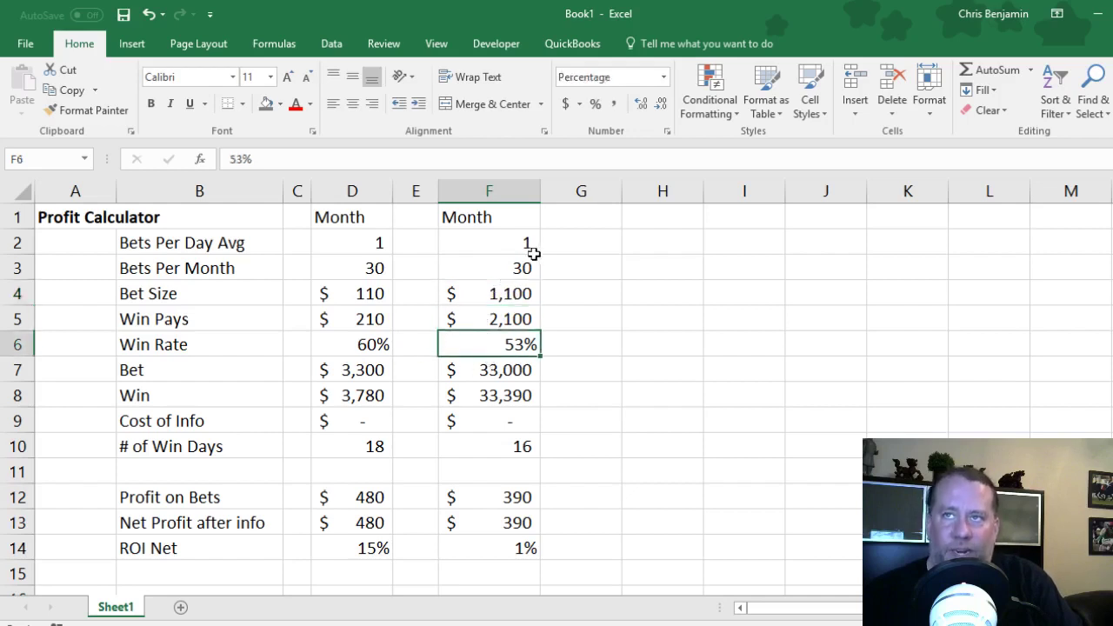
pyautogui.click(498, 297)
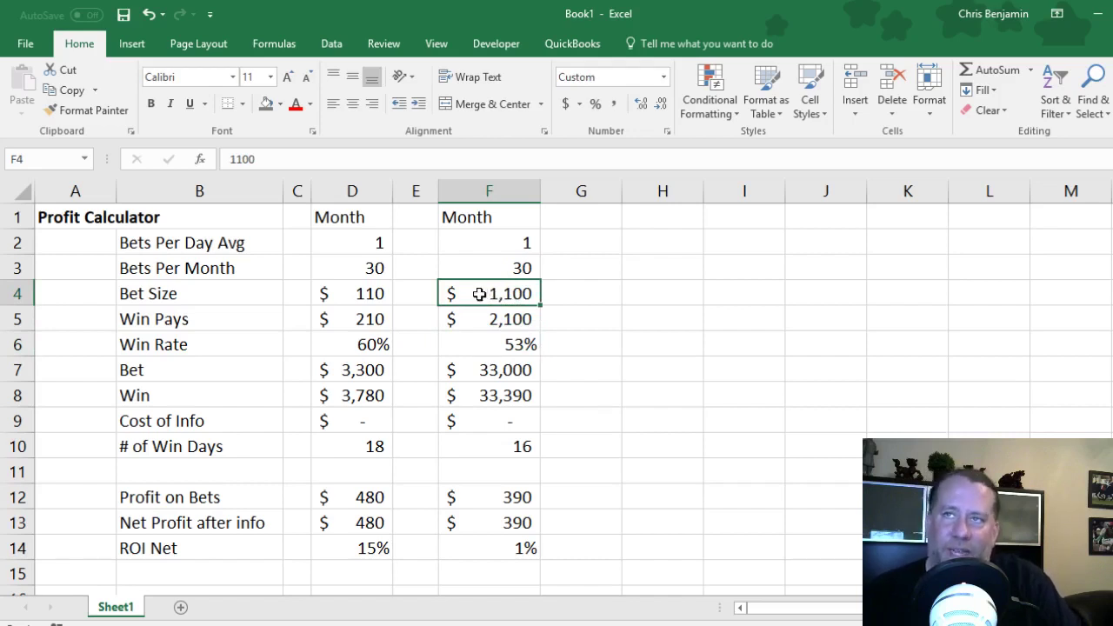
pyautogui.click(486, 343)
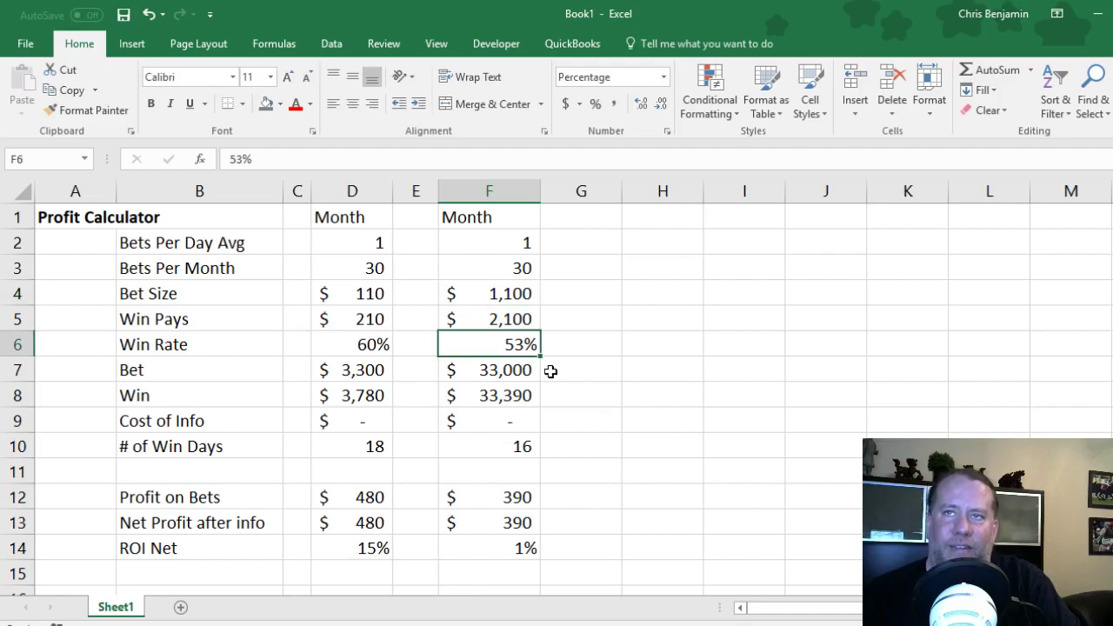
# - Widen the empty column E between the two Month columns and slightly widen the second Month column
pyautogui.moveTo(439, 191); pyautogui.dragTo(470, 191)
pyautogui.moveTo(575, 186); pyautogui.dragTo(580, 187)
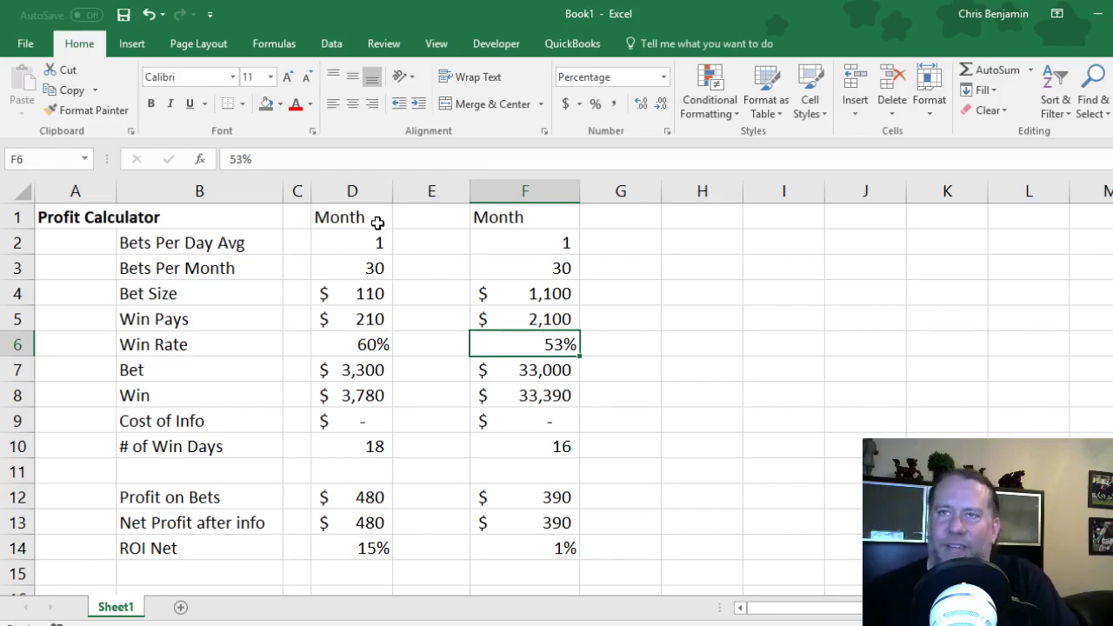
pyautogui.moveTo(400, 231); pyautogui.dragTo(401, 223)
pyautogui.click(407, 263)
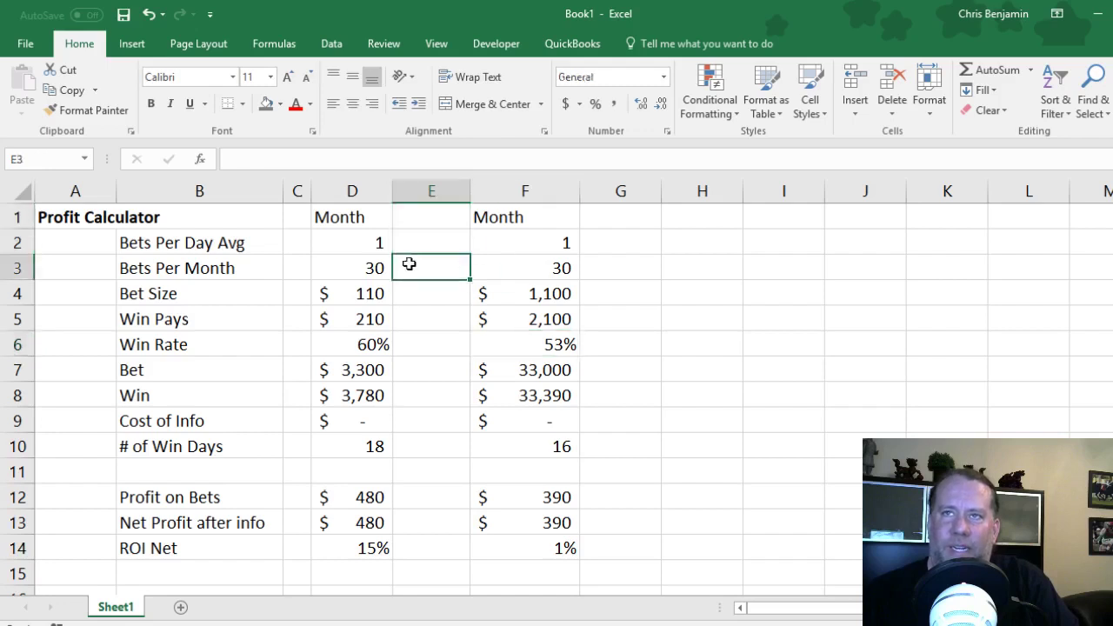
pyautogui.click(429, 222)
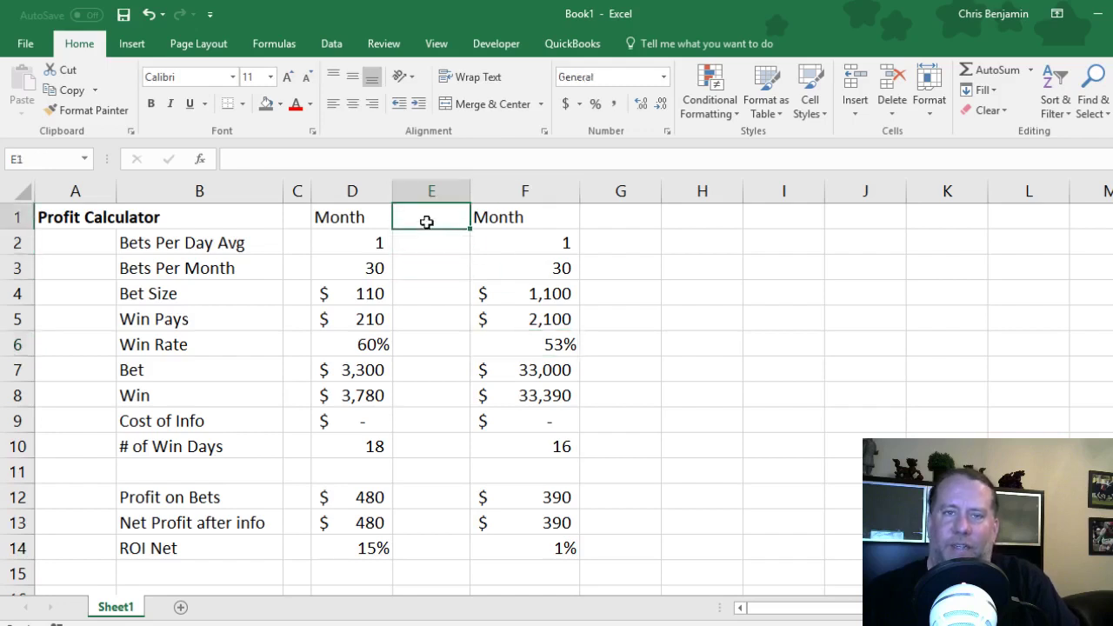
pyautogui.click(406, 365)
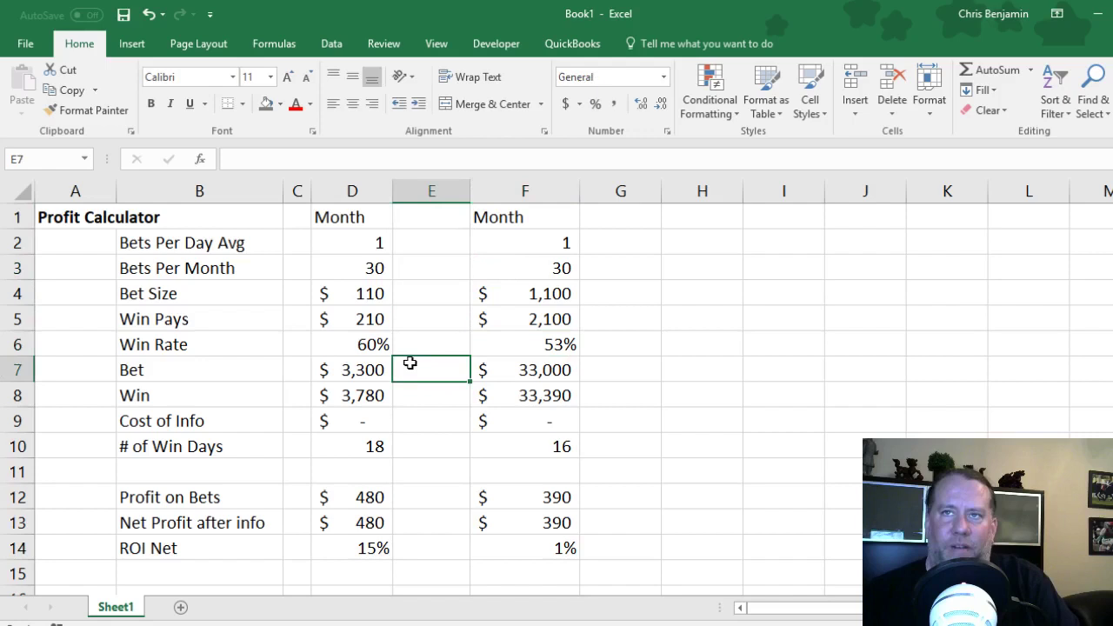
pyautogui.click(418, 342)
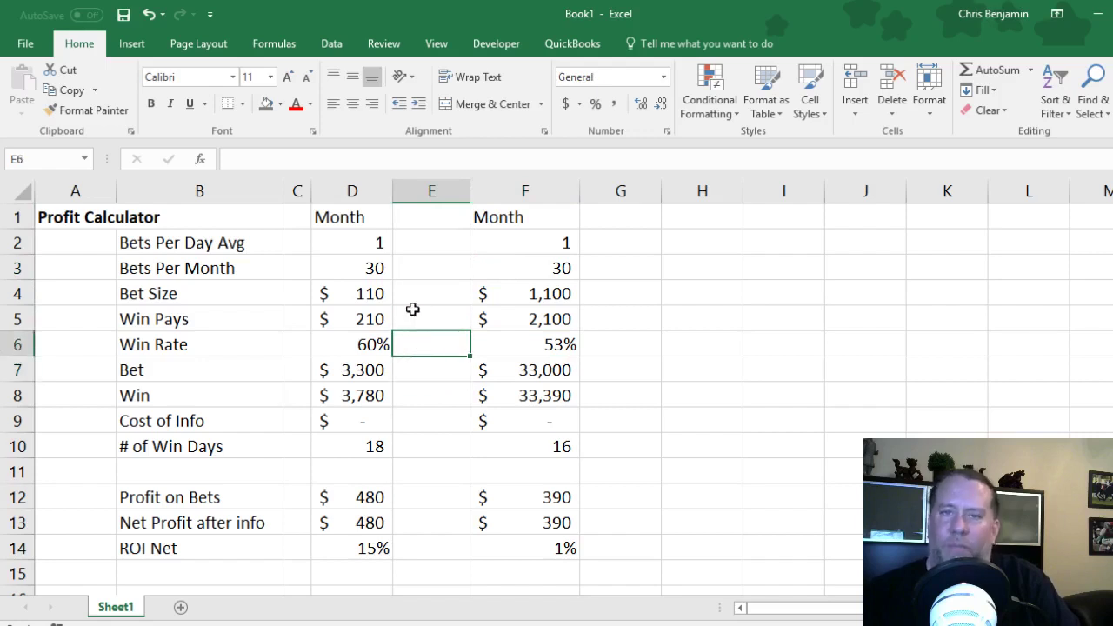
pyautogui.click(635, 311)
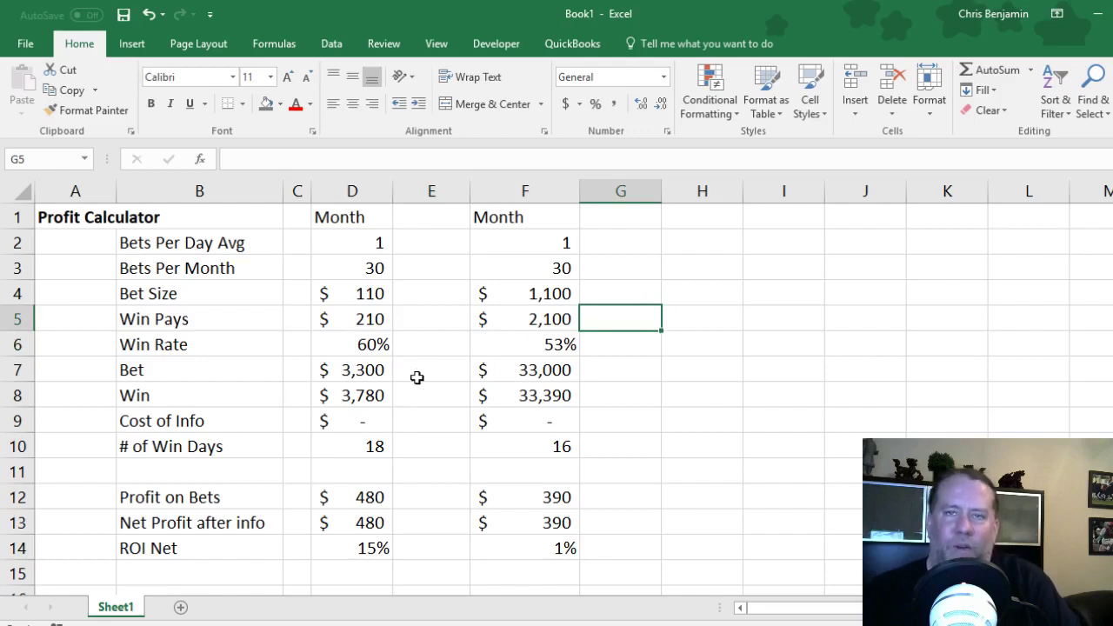
pyautogui.click(350, 351)
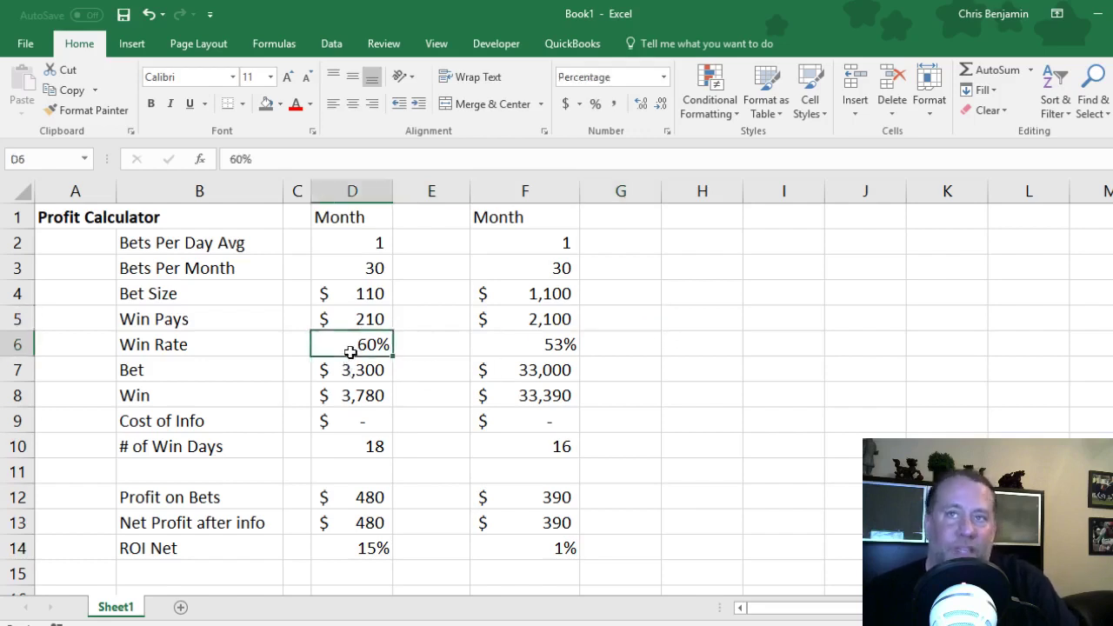
pyautogui.click(413, 442)
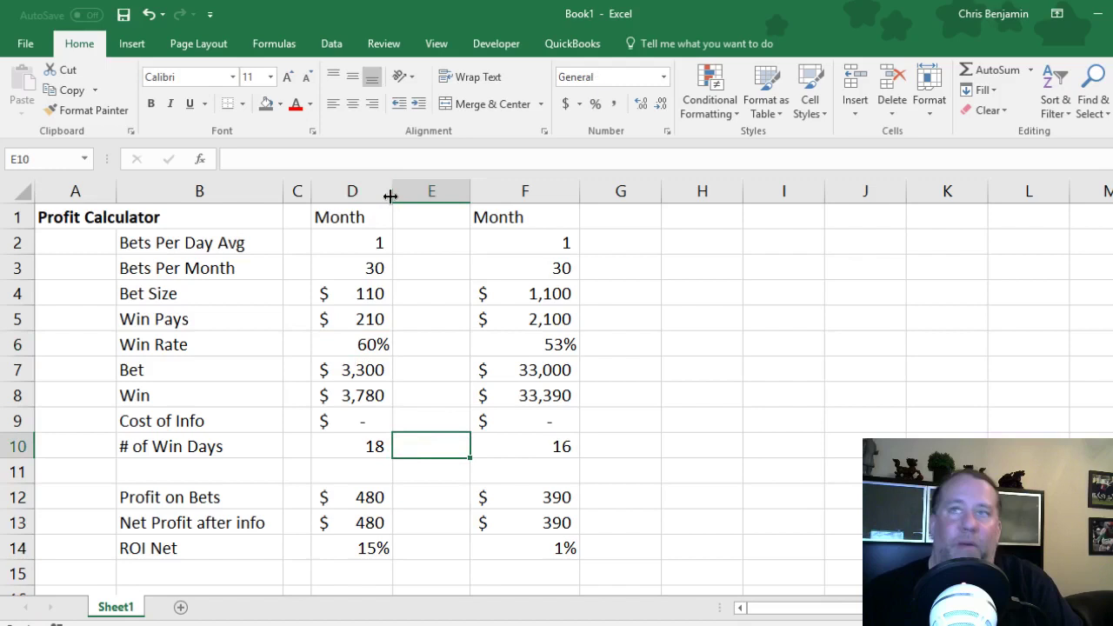
pyautogui.moveTo(392, 193); pyautogui.dragTo(394, 193)
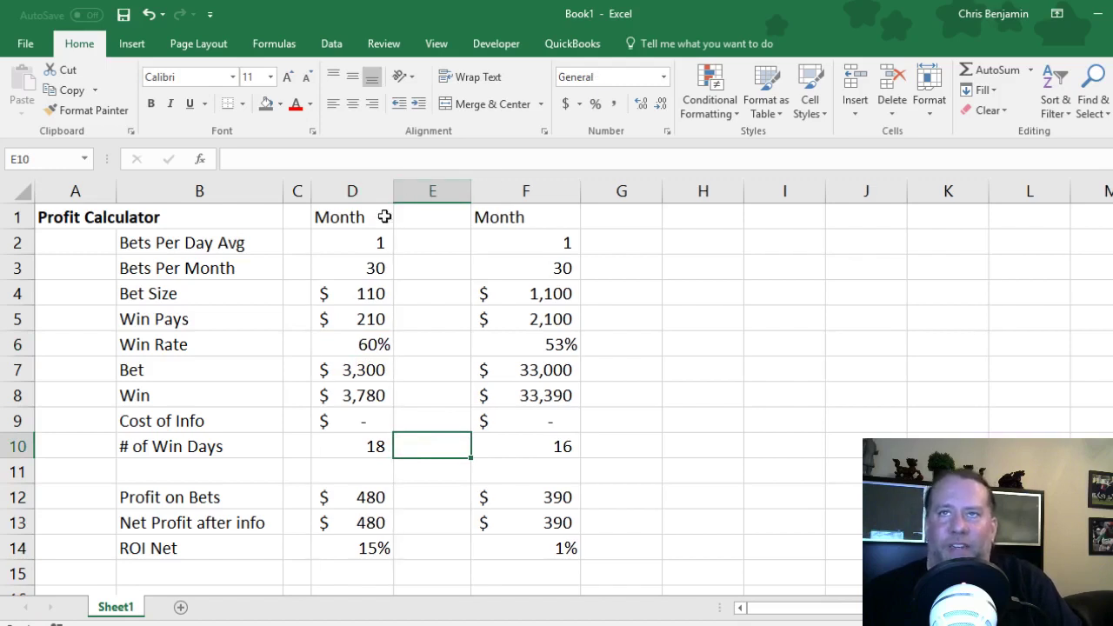
# - Set the Bets Per Day Avg in the first Month column to 3
pyautogui.click(342, 246)
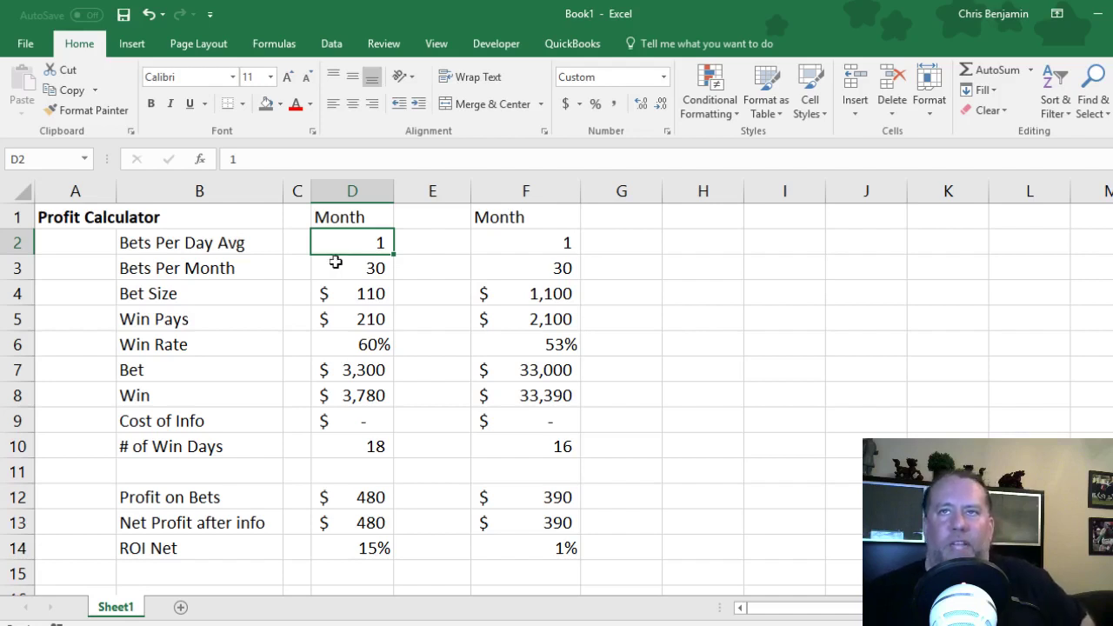
pyautogui.click(335, 260)
pyautogui.click(346, 244)
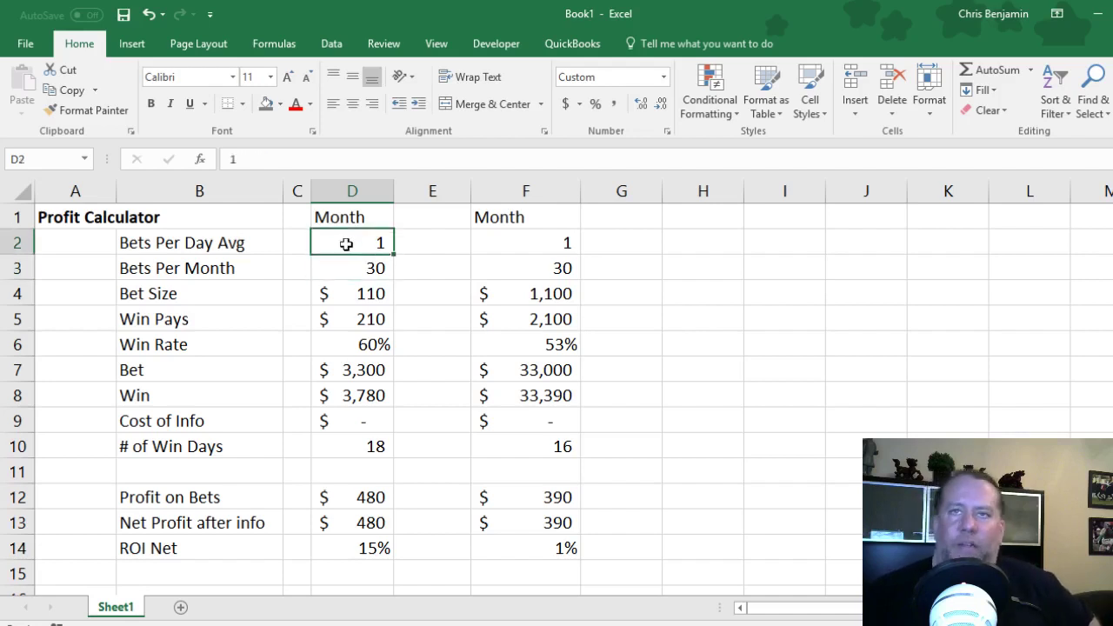
pyautogui.write('3')
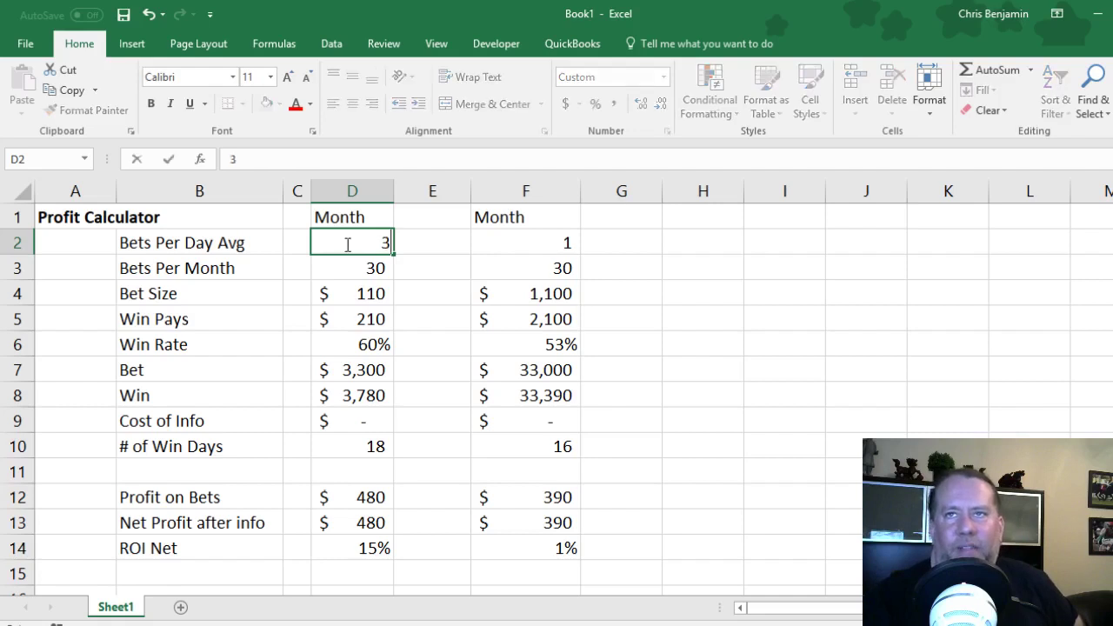
pyautogui.press('Return')
# - Set the Bet Size in the first Month column to 2,200 and widen that column to fit the larger amounts
pyautogui.press('Return')
pyautogui.write('2,200')
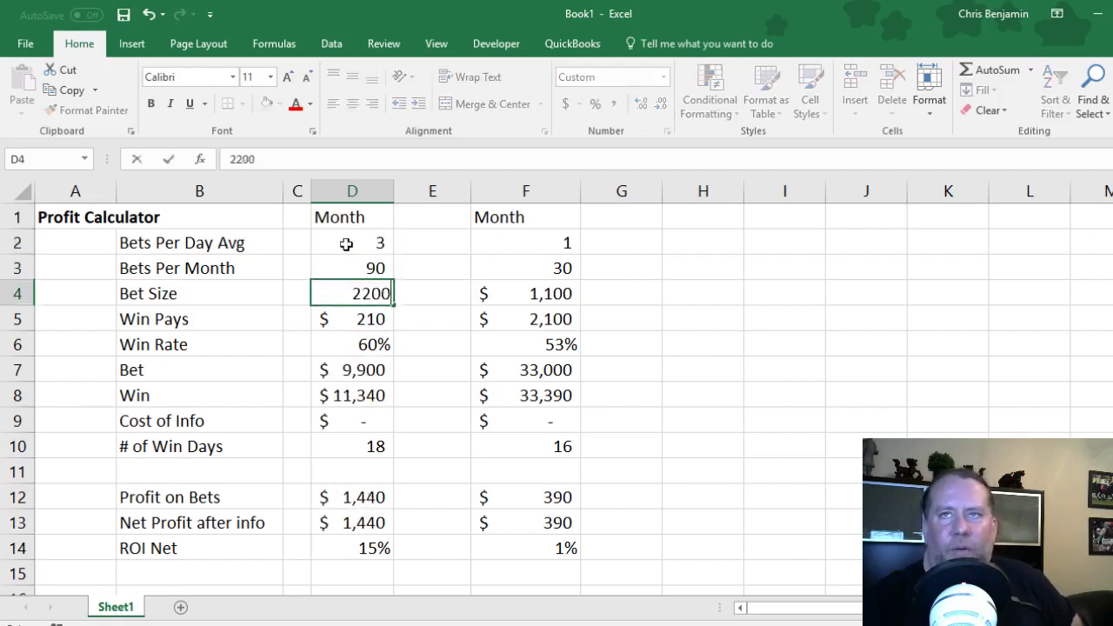
pyautogui.press('Return')
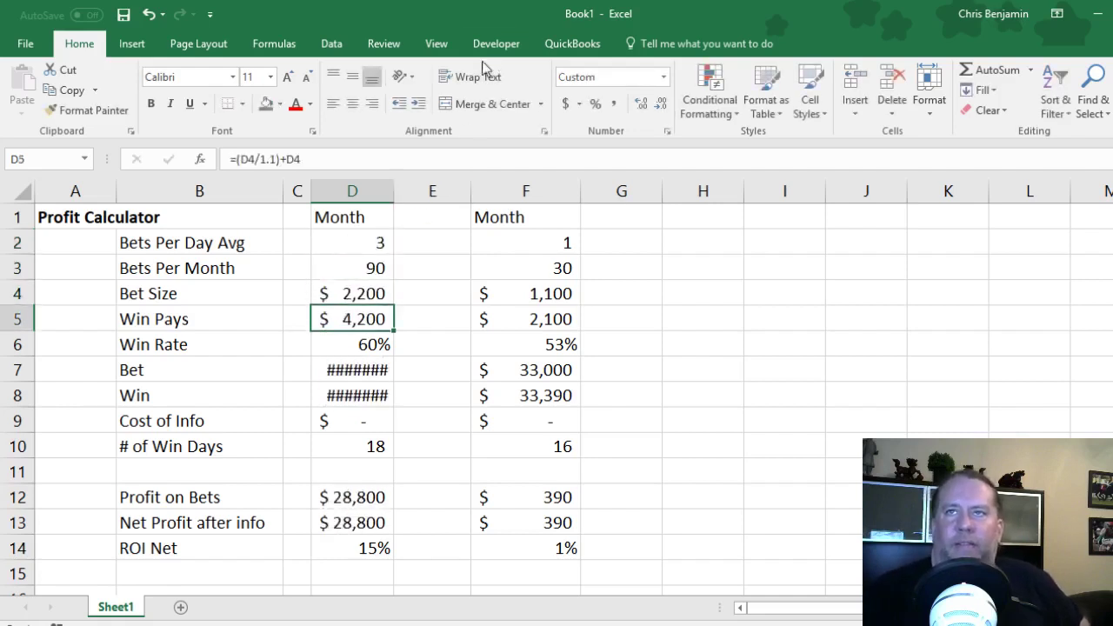
pyautogui.moveTo(394, 191); pyautogui.dragTo(412, 193)
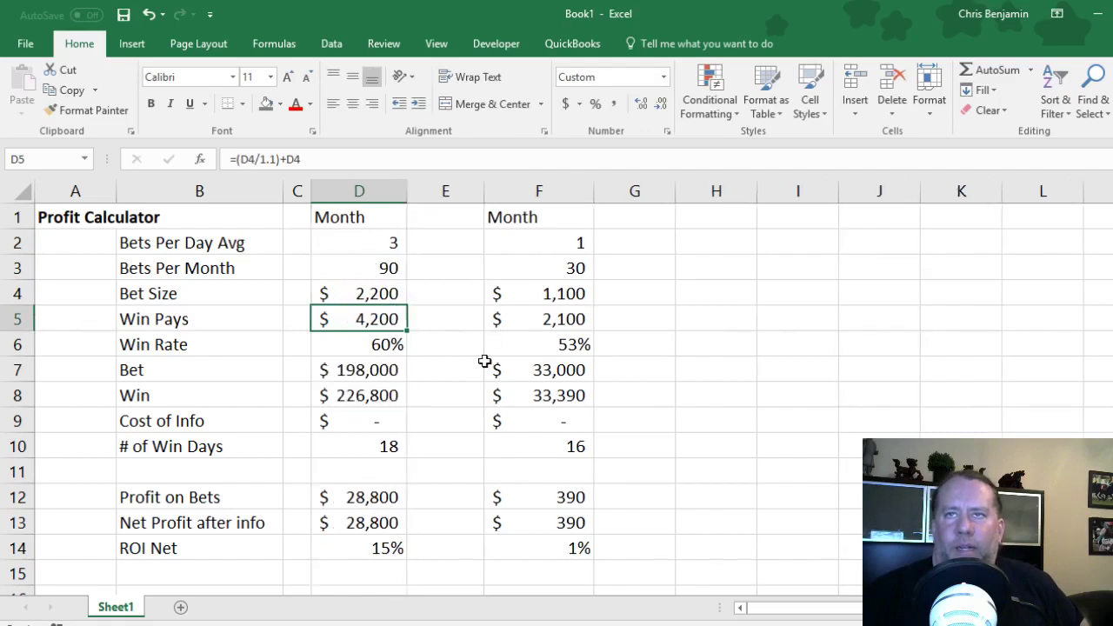
pyautogui.click(394, 497)
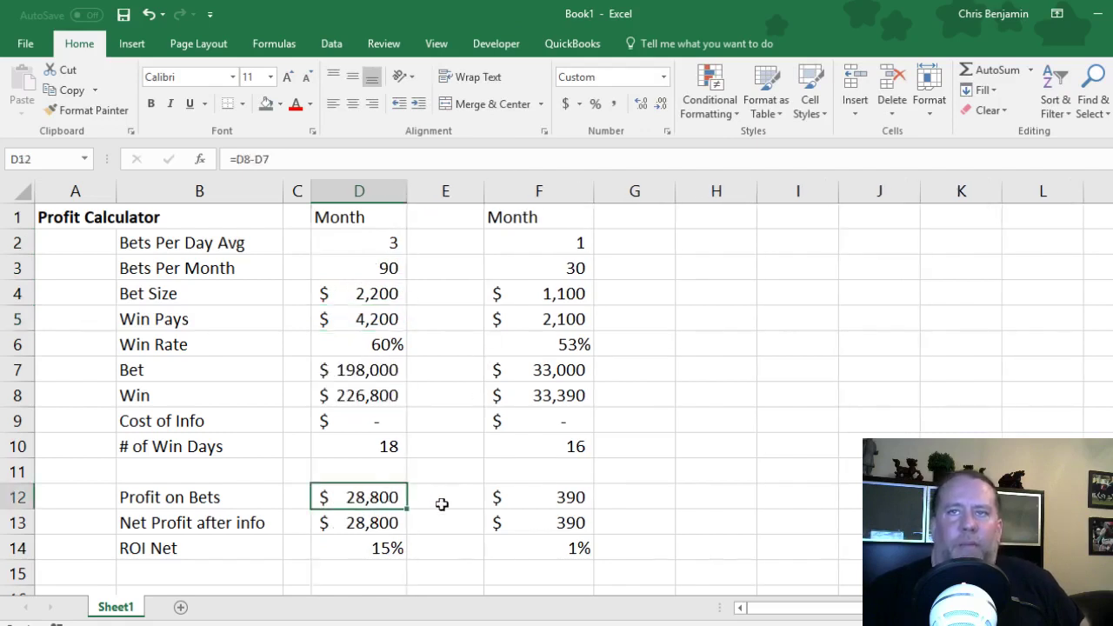
# - Set the Win Rate in the first Month column to 57%
pyautogui.click(383, 354)
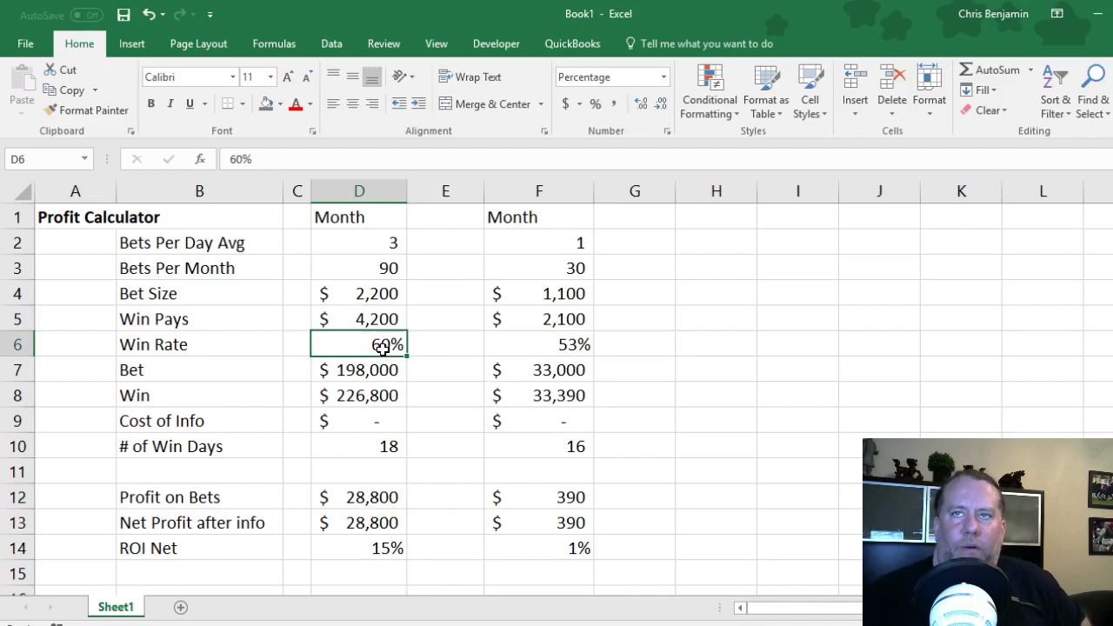
pyautogui.write('57')
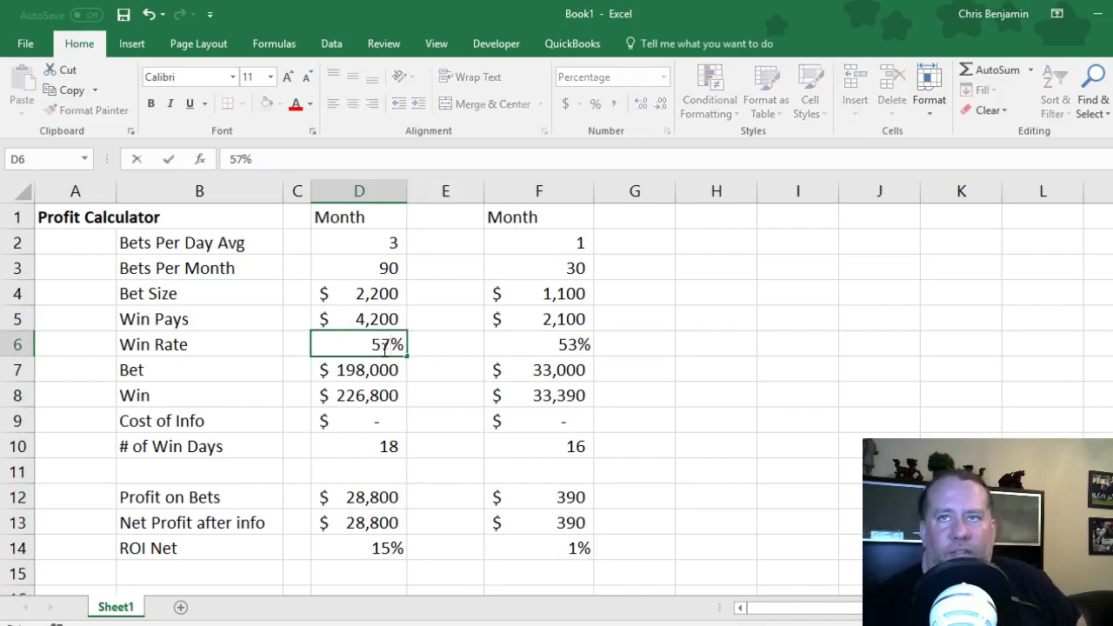
pyautogui.press('Return')
# - Set the Win Rate in the first Month column to 53% and check its Profit on Bets
pyautogui.click(383, 348)
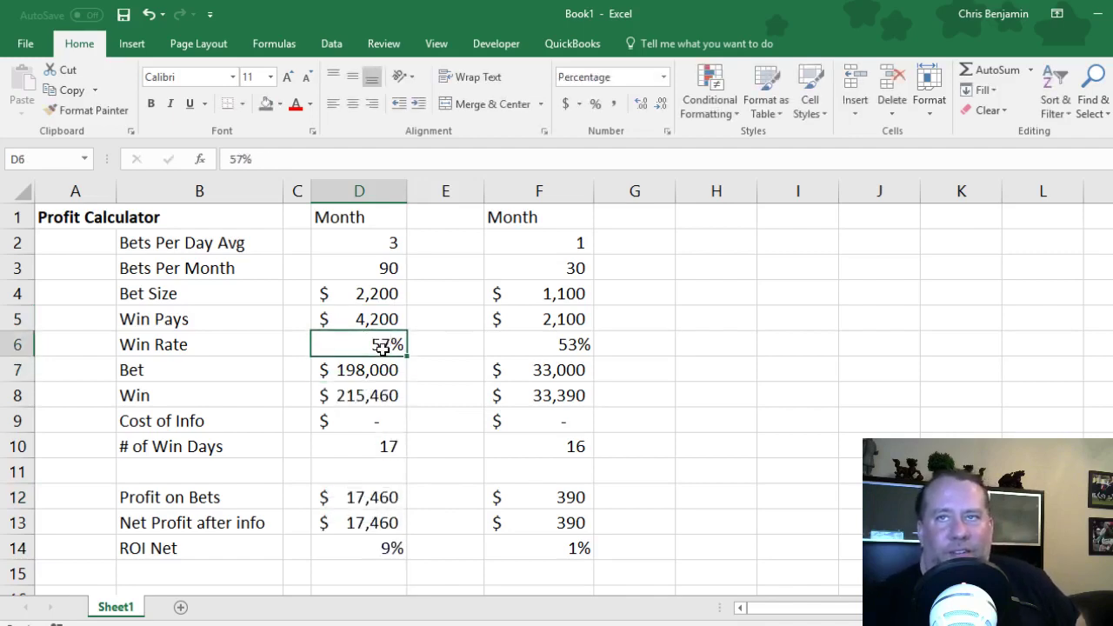
pyautogui.write('53')
pyautogui.press('Return')
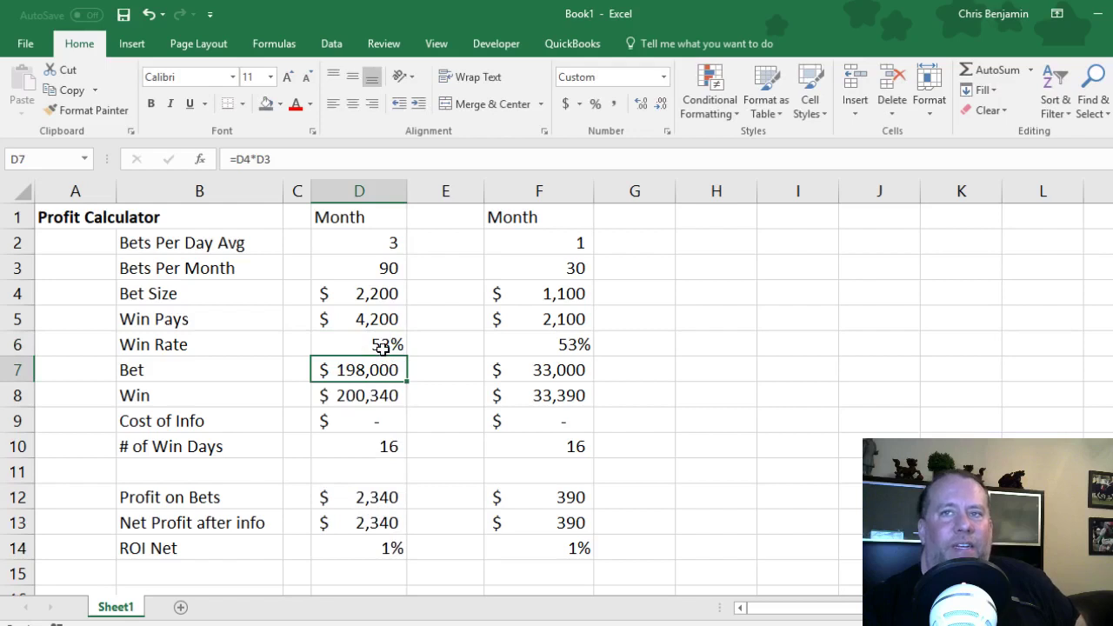
pyautogui.click(349, 514)
pyautogui.click(351, 501)
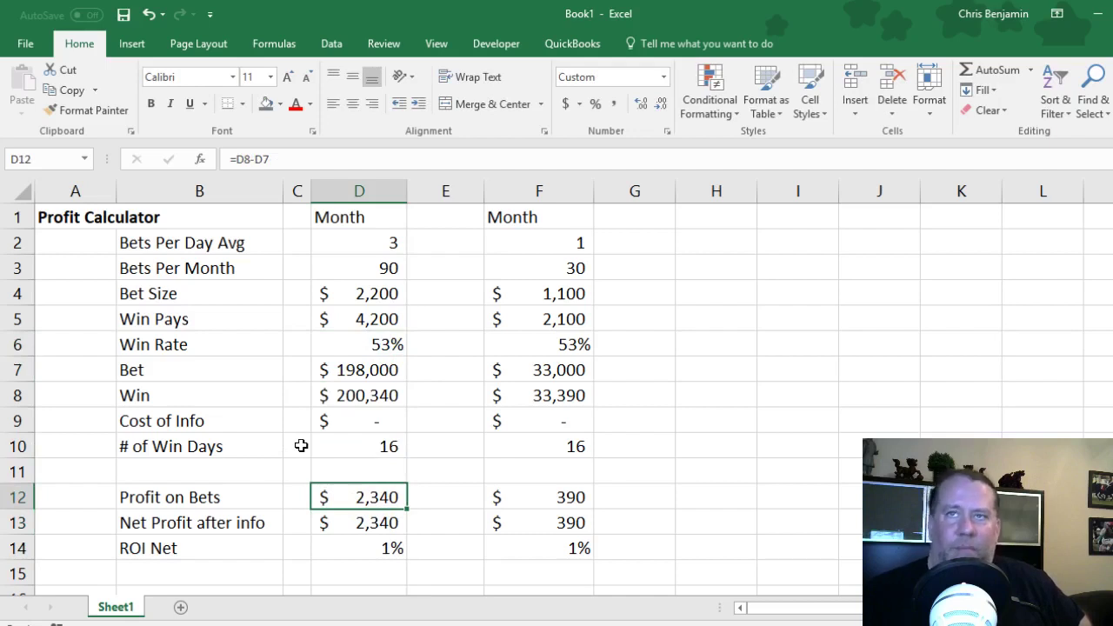
# - Set the Win Rate in the first Month column to 52% and check its Profit on Bets
pyautogui.click(345, 348)
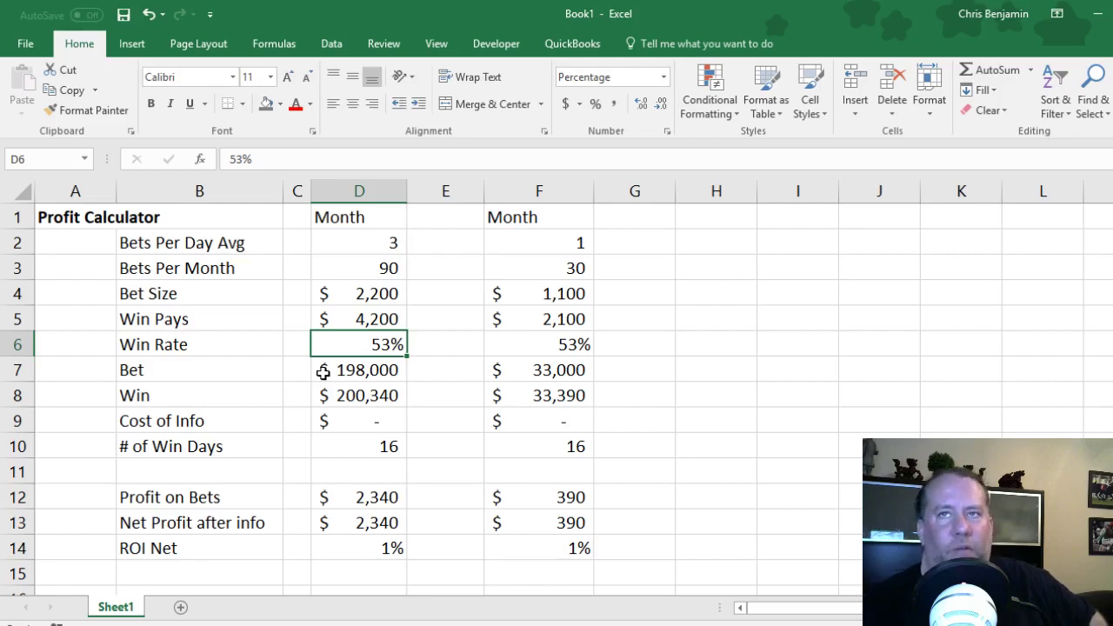
pyautogui.write('52')
pyautogui.press('Return')
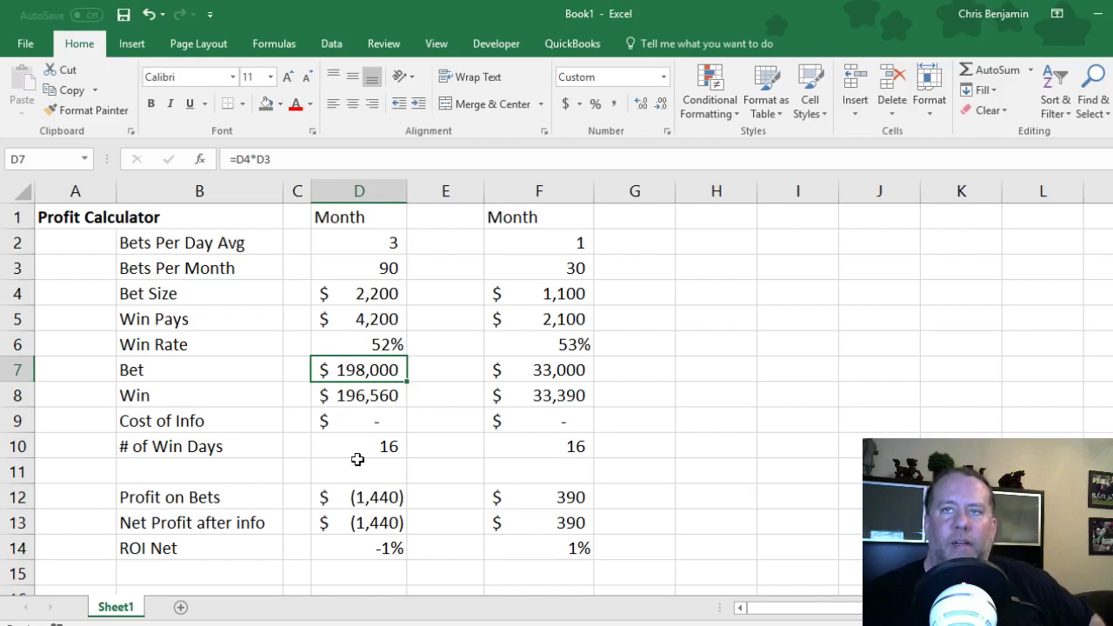
pyautogui.click(372, 504)
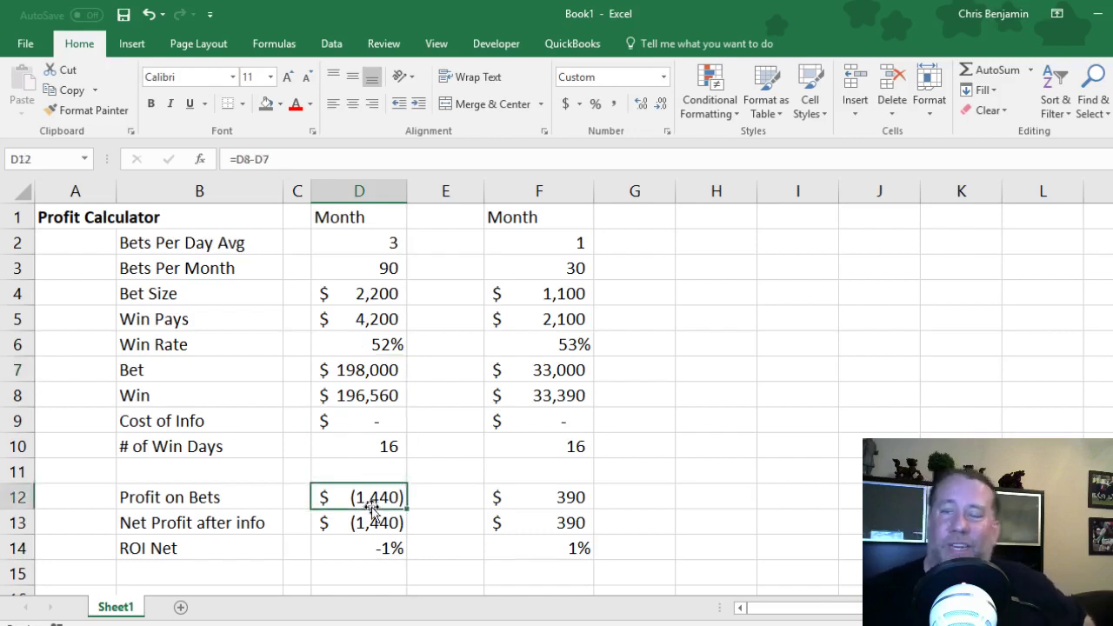
# - Set the Win Rate in the first Month column to 55%
pyautogui.press('Up')
pyautogui.press('Up')
pyautogui.press('Up')
pyautogui.press('Up')
pyautogui.press('Up')
pyautogui.press('Up')
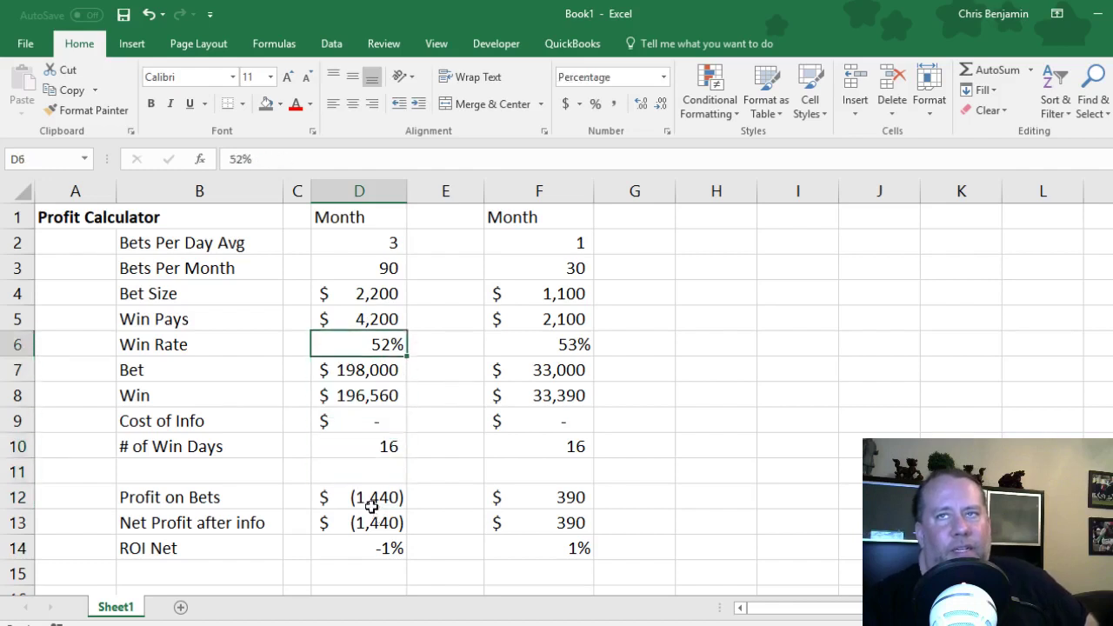
pyautogui.write('55')
pyautogui.press('Return')
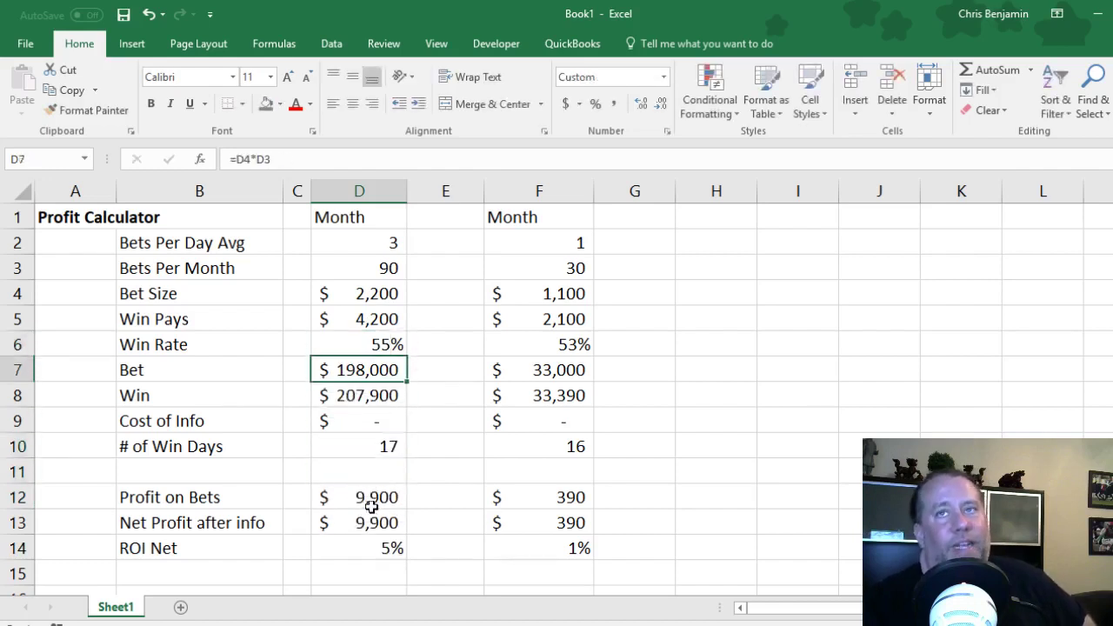
# - Review the Bet Size, Bets Per Month, Bets Per Day Avg and Profit on Bets cells in the first Month column
pyautogui.click(383, 293)
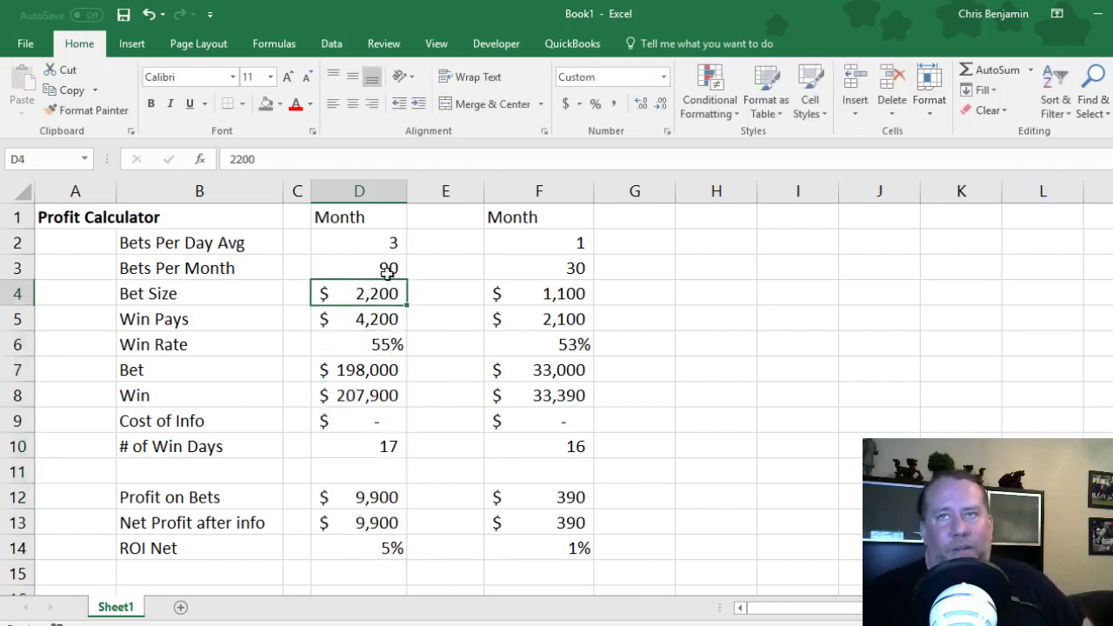
pyautogui.click(388, 272)
pyautogui.click(390, 243)
pyautogui.click(386, 293)
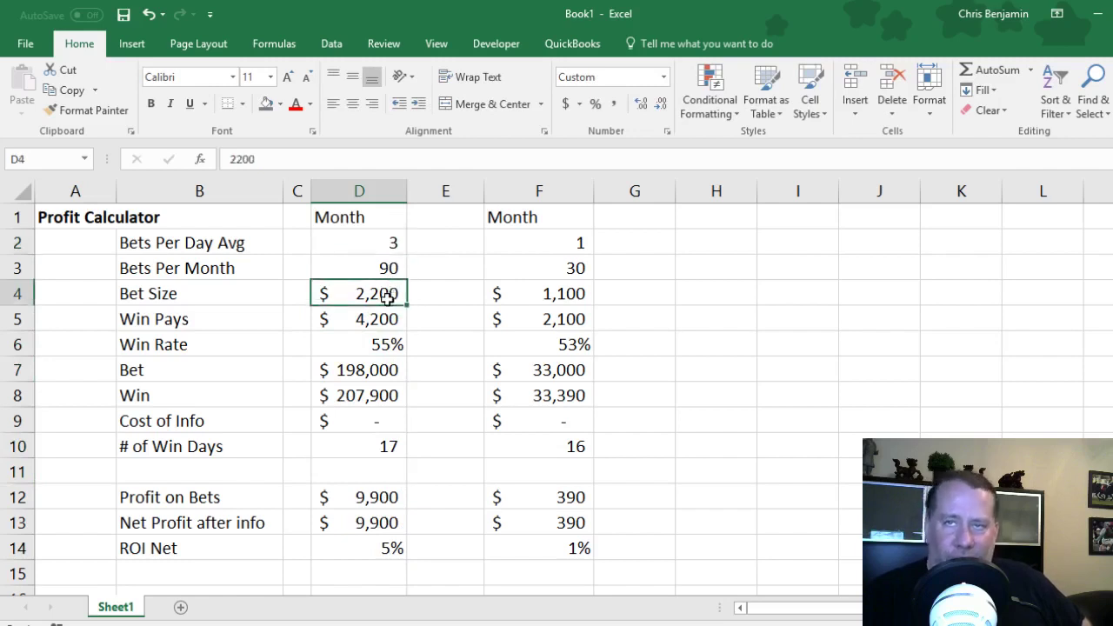
pyautogui.click(369, 506)
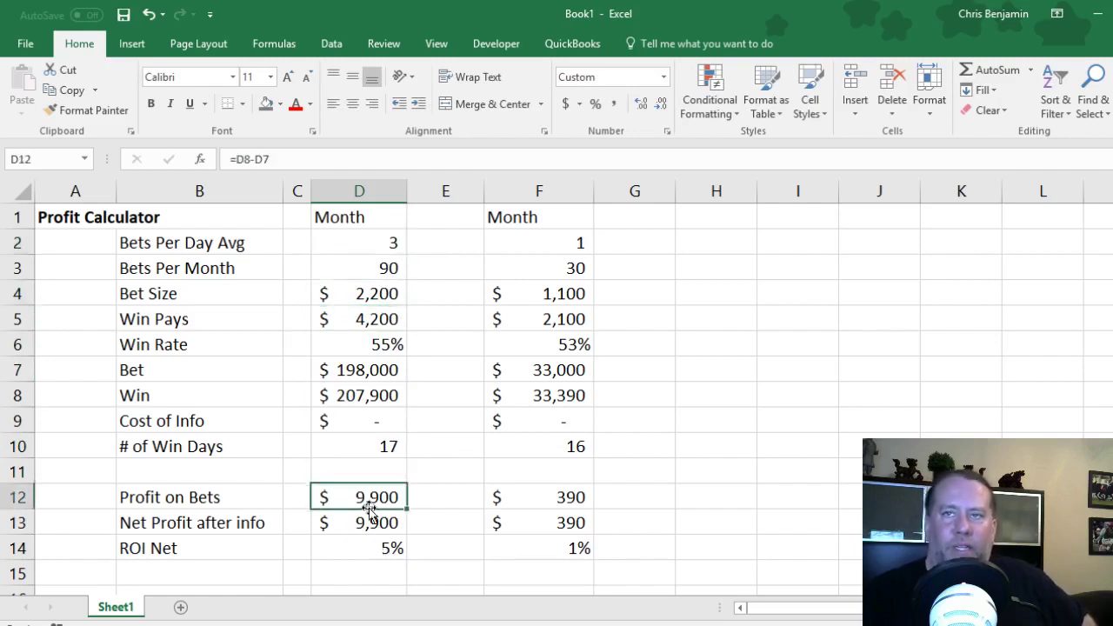